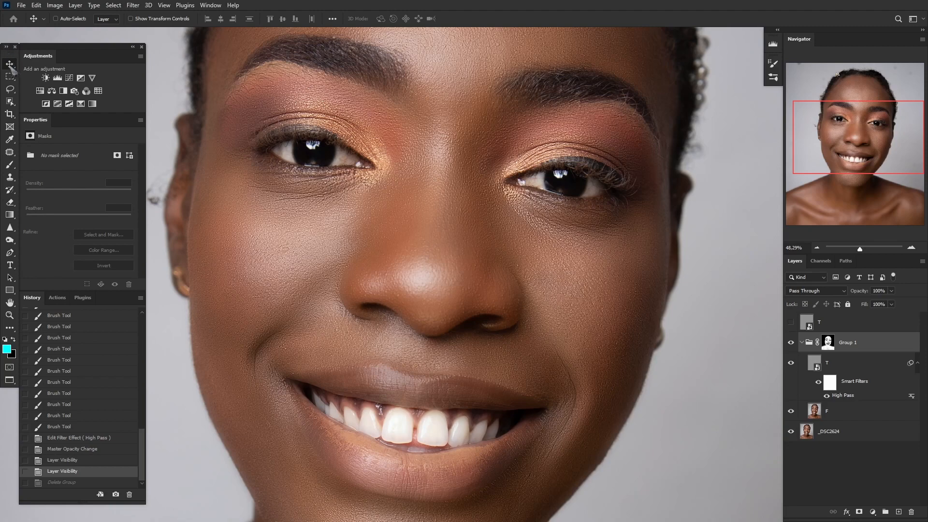
# Delete Group 1 with its contents and the hidden T layer, leaving only the _DSC2624 photo layer.
pyautogui.scroll(-2, 520, 267)
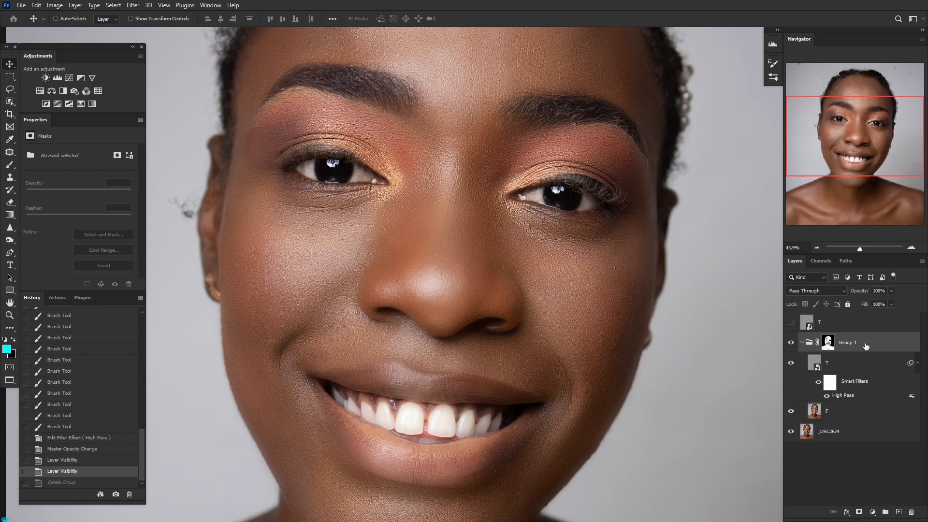
pyautogui.moveTo(865, 346); pyautogui.dragTo(913, 510)
pyautogui.scroll(-3, 474, 195)
pyautogui.scroll(3, 474, 196)
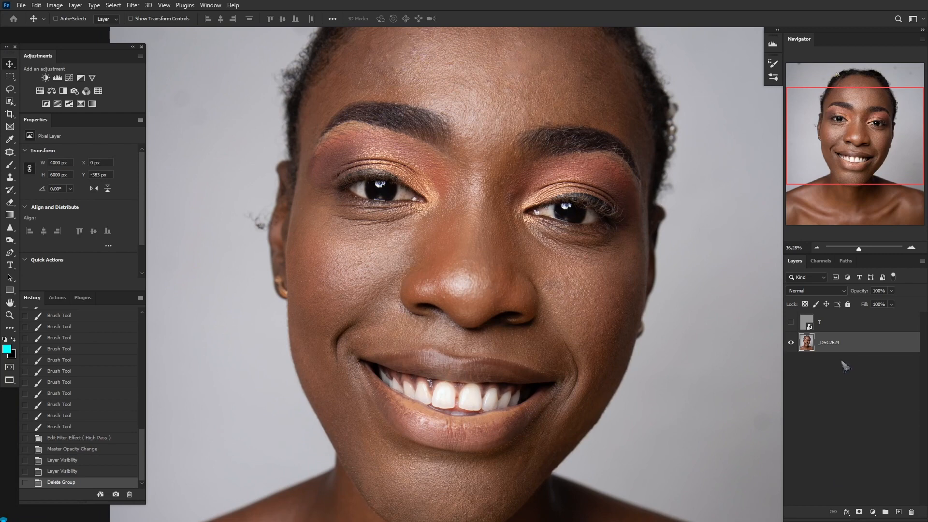
pyautogui.moveTo(843, 329); pyautogui.dragTo(910, 511)
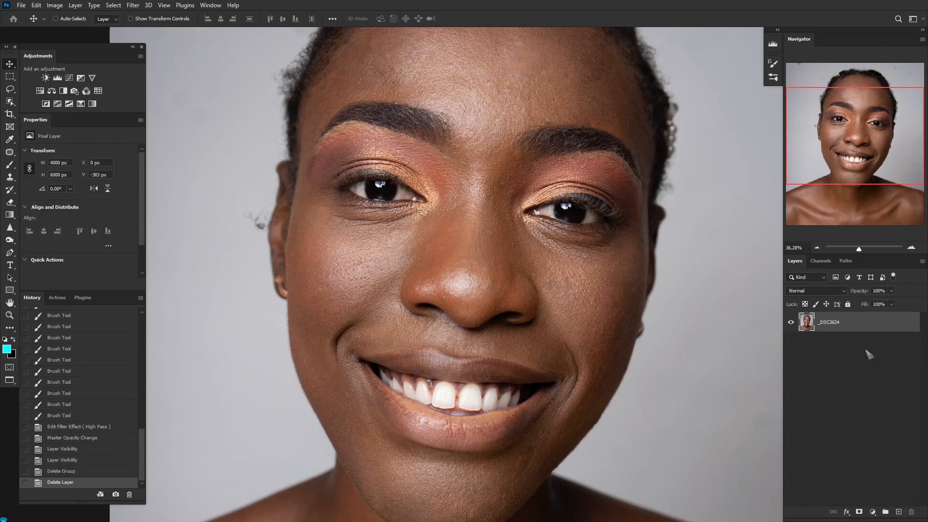
# Duplicate the _DSC2624 photo layer twice.
pyautogui.scroll(-3, 503, 264)
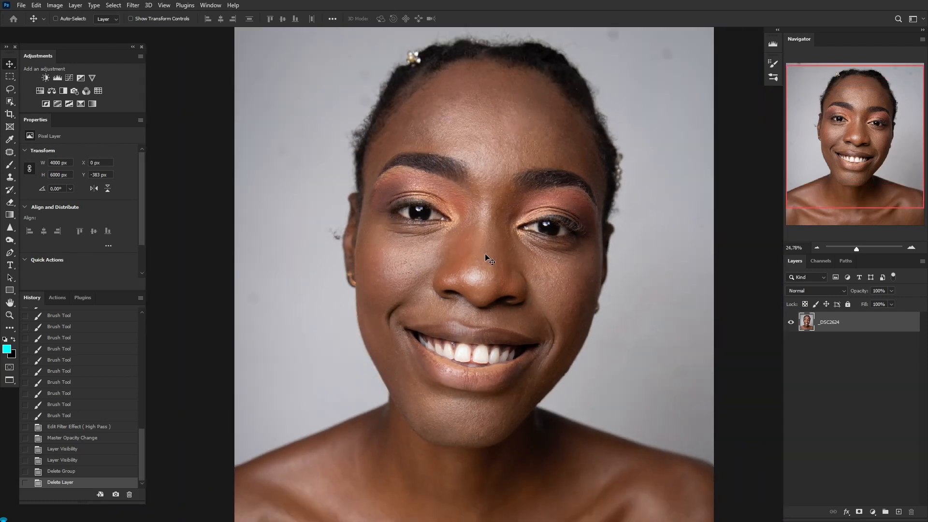
pyautogui.scroll(2, 485, 254)
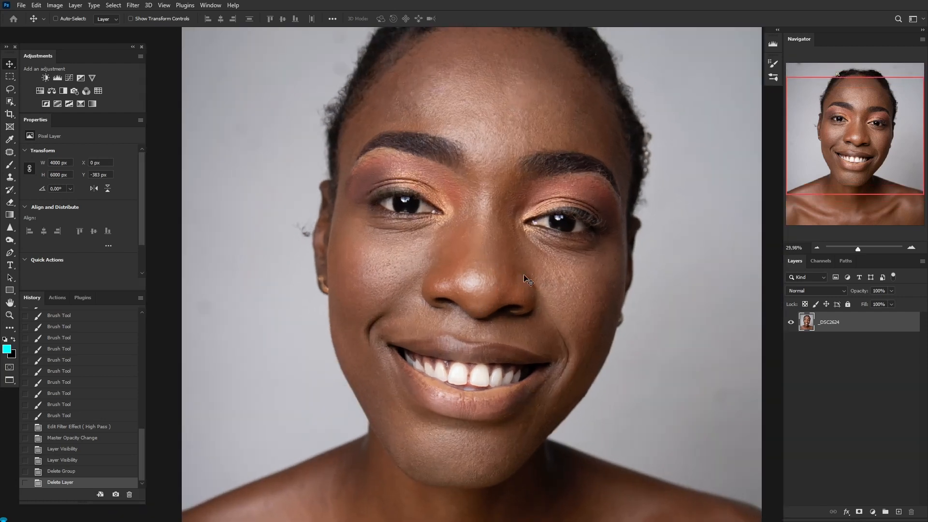
pyautogui.scroll(1, 526, 280)
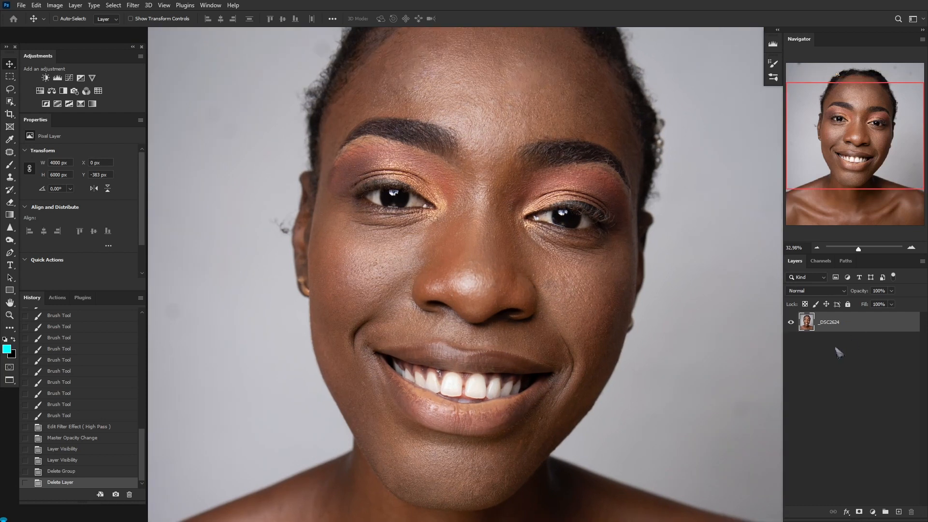
pyautogui.hotkey('ctrl', 'j')
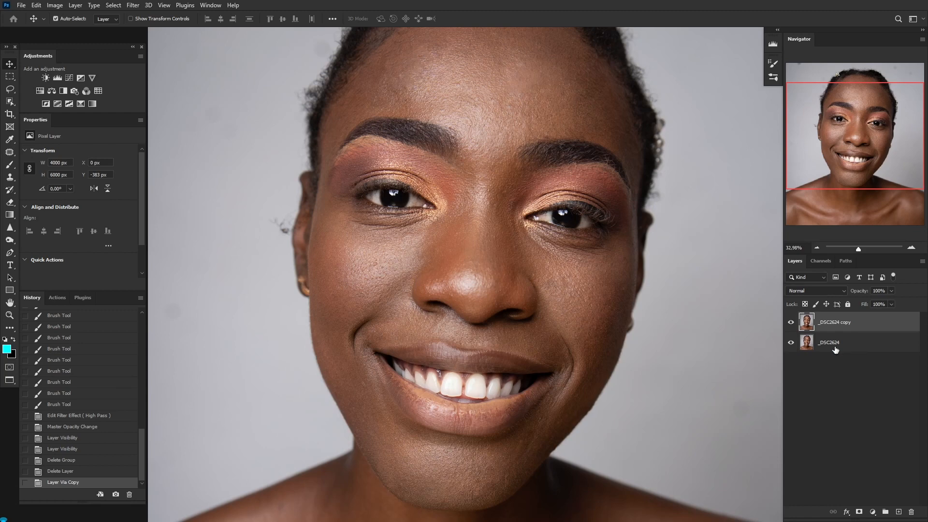
pyautogui.hotkey('ctrl', 'j')
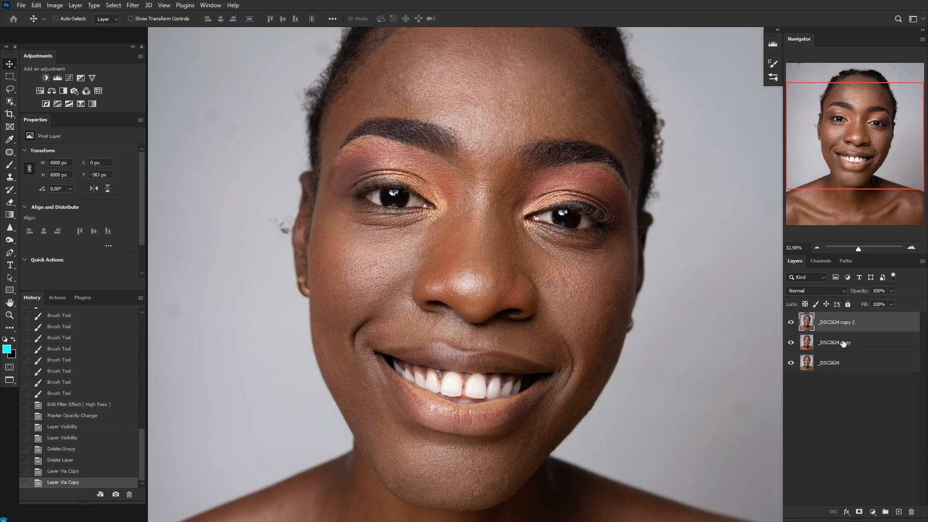
# Rename the lower duplicate layer B and the upper duplicate layer T.
pyautogui.doubleClick(843, 343)
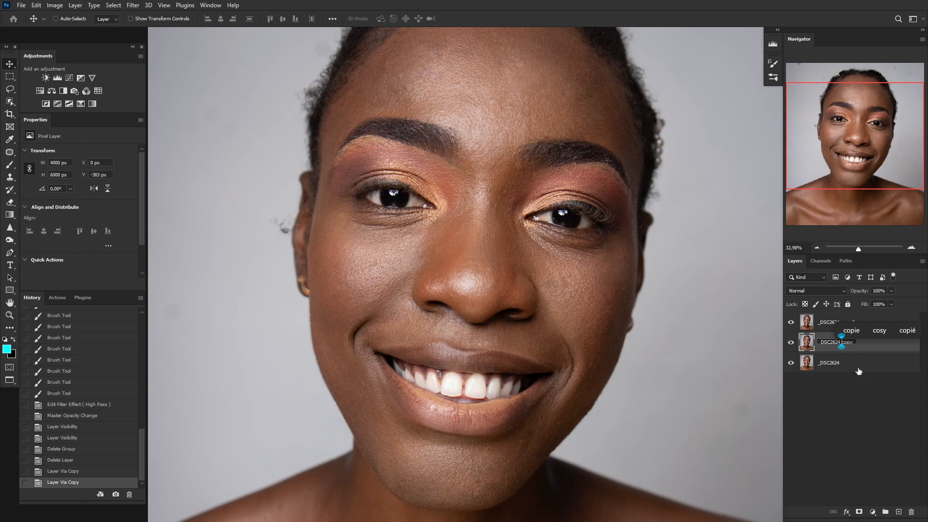
pyautogui.click(868, 361)
pyautogui.doubleClick(841, 343)
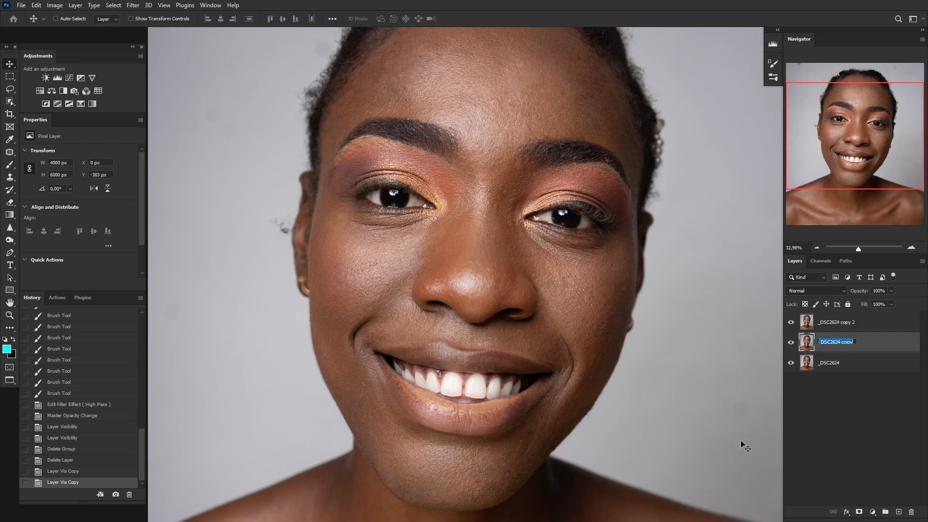
pyautogui.write('B')
pyautogui.press('Return')
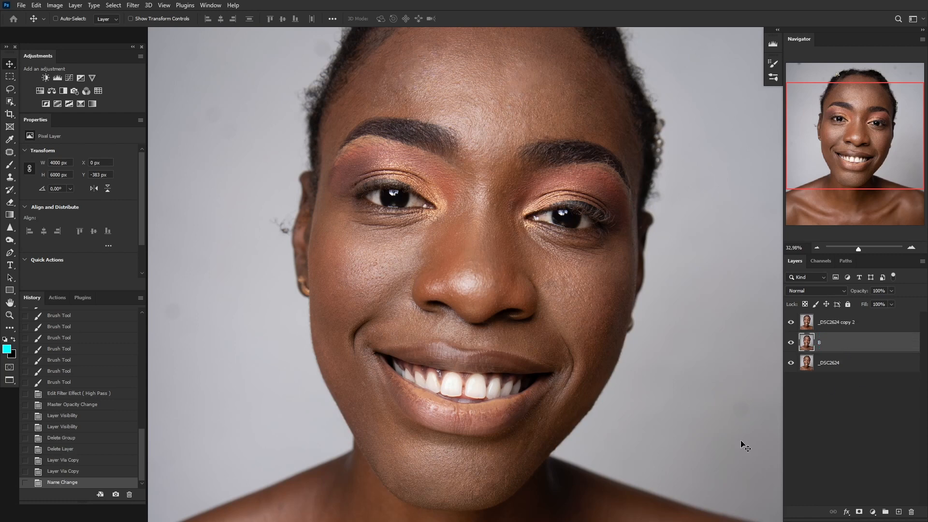
pyautogui.doubleClick(839, 323)
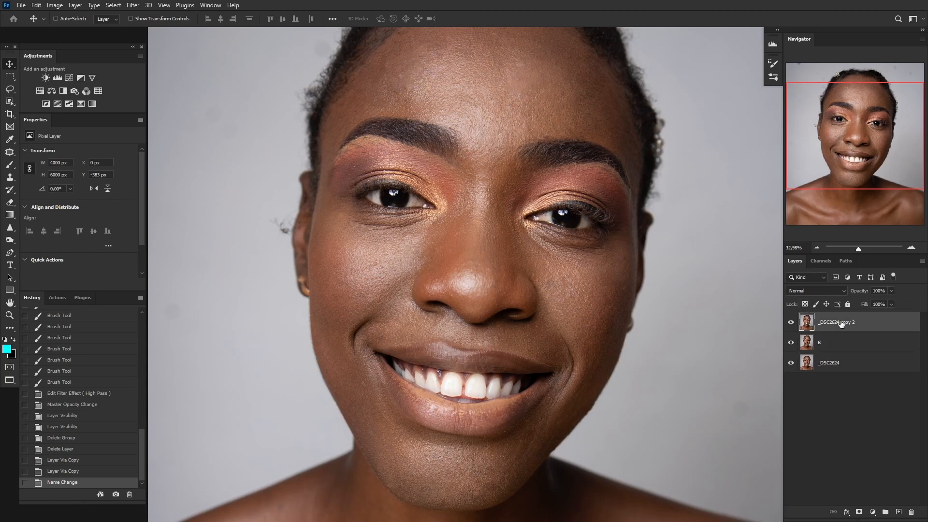
pyautogui.write('T')
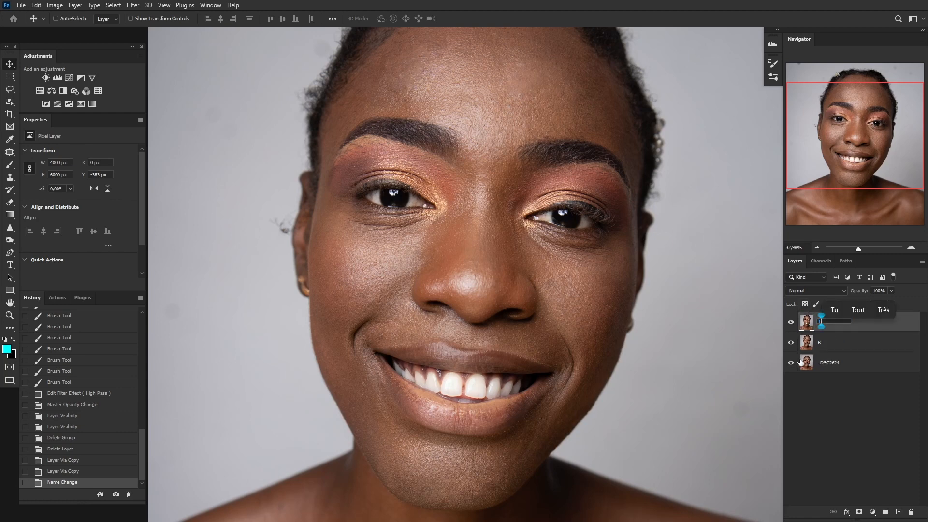
pyautogui.press('Return')
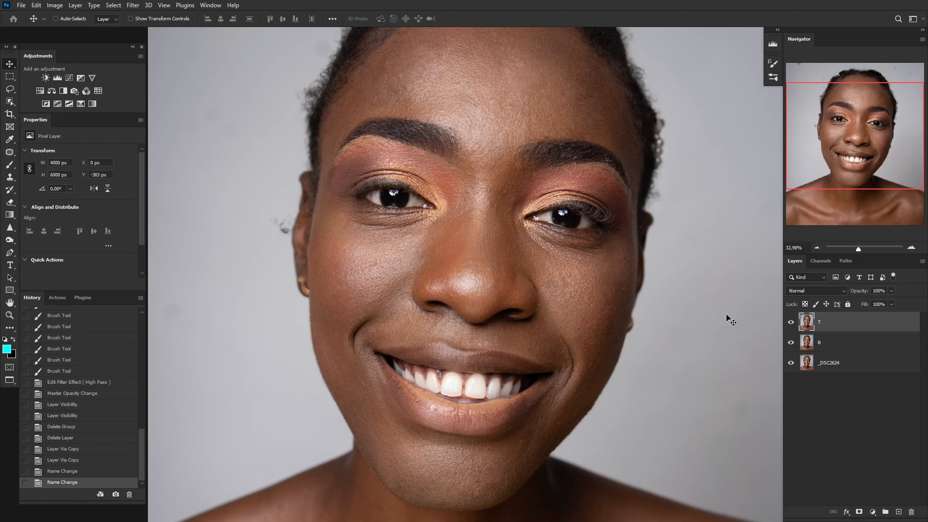
# Hide layer B and use Apply Image on layer T with the Merged layer's Red channel, Normal blending and 100% opacity.
pyautogui.click(790, 343)
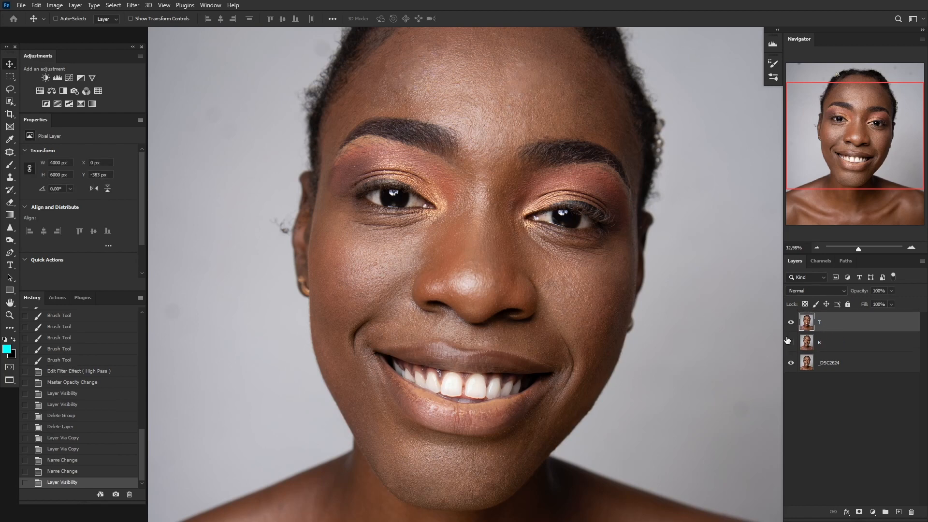
pyautogui.click(54, 5)
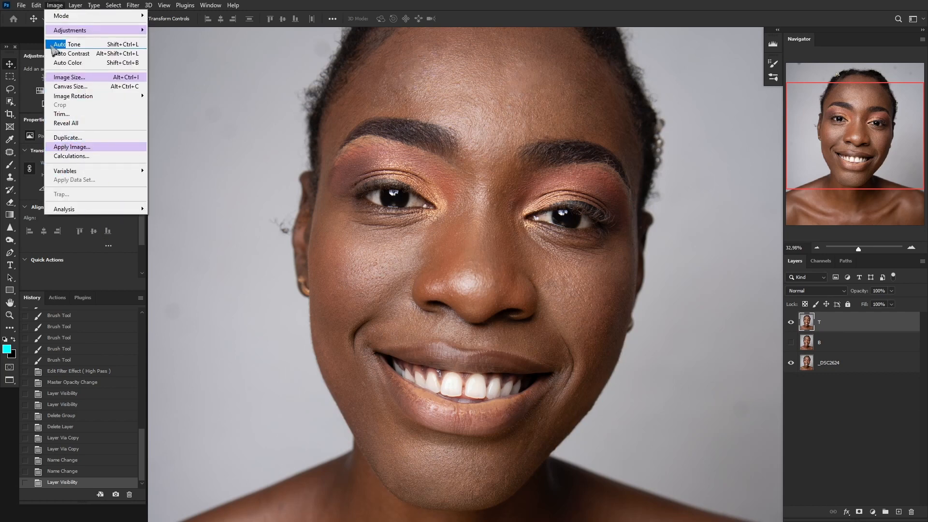
pyautogui.click(73, 147)
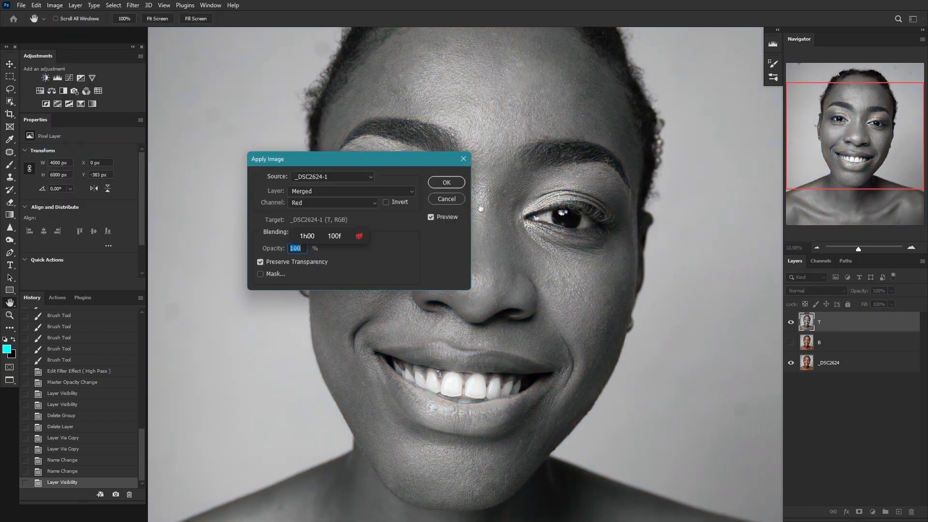
pyautogui.moveTo(372, 161); pyautogui.dragTo(449, 151)
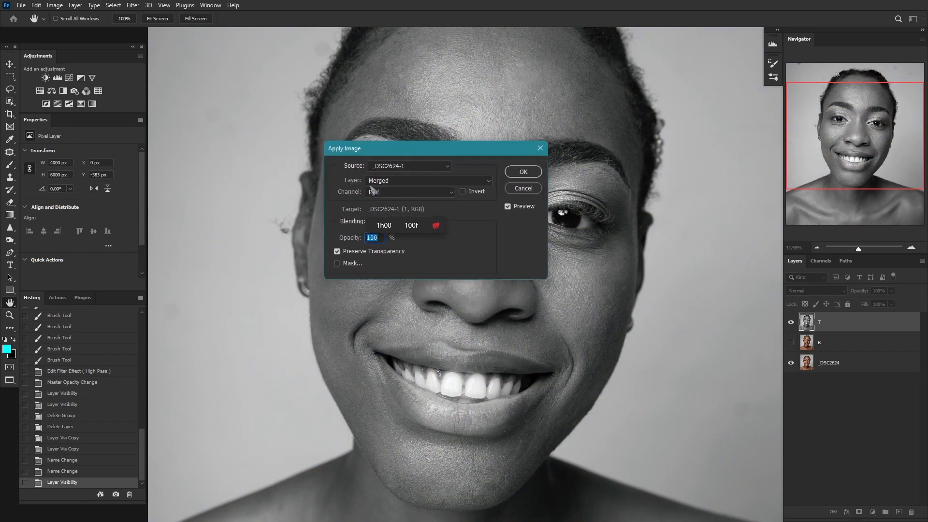
pyautogui.click(441, 192)
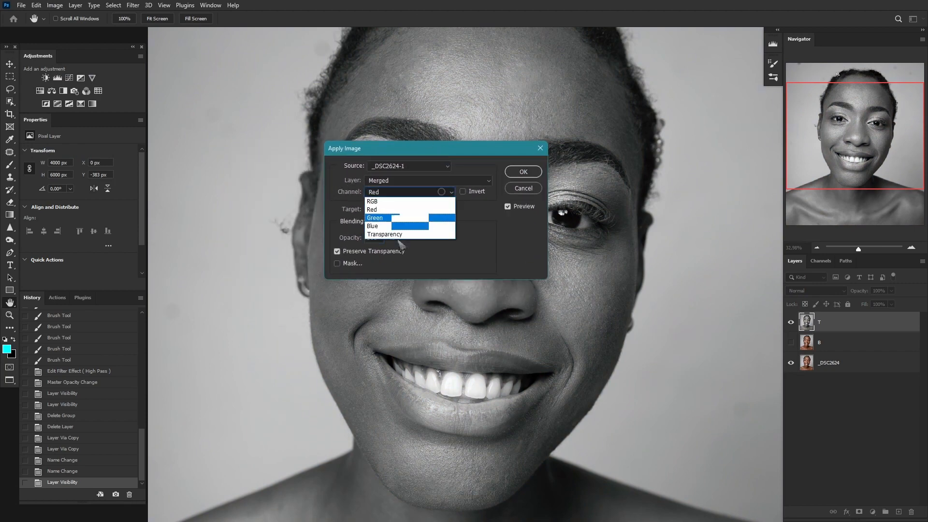
pyautogui.click(378, 210)
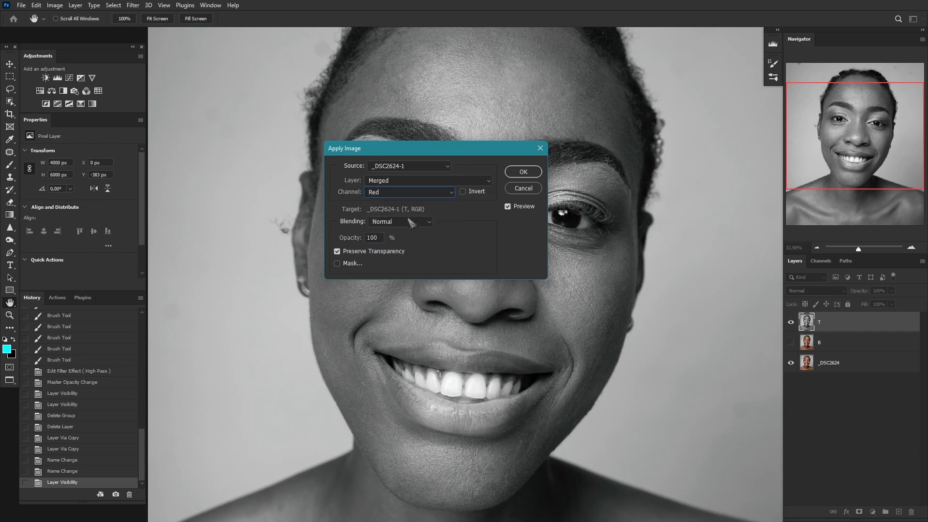
pyautogui.click(412, 221)
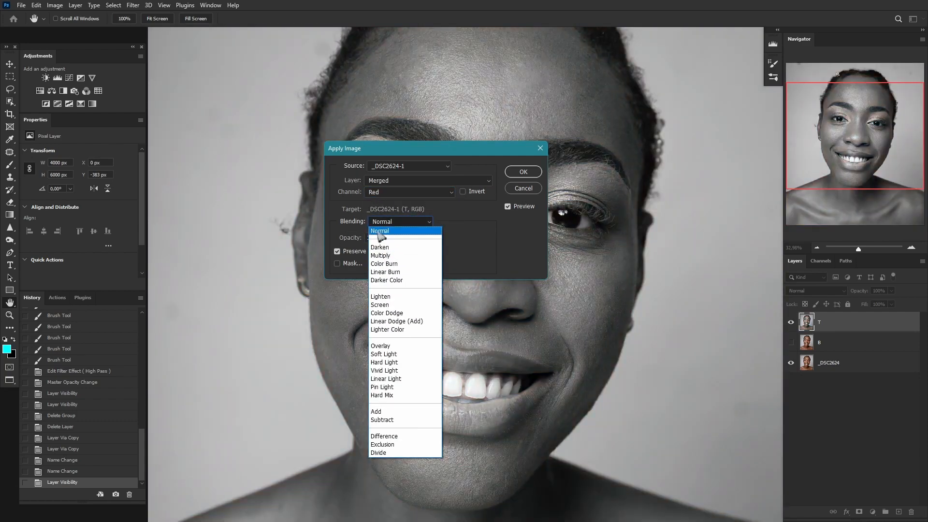
pyautogui.click(382, 231)
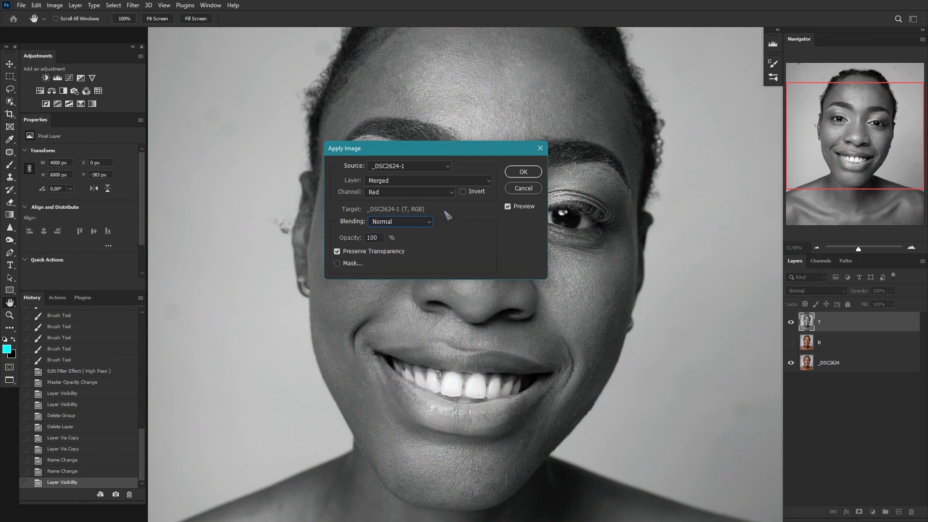
pyautogui.click(521, 173)
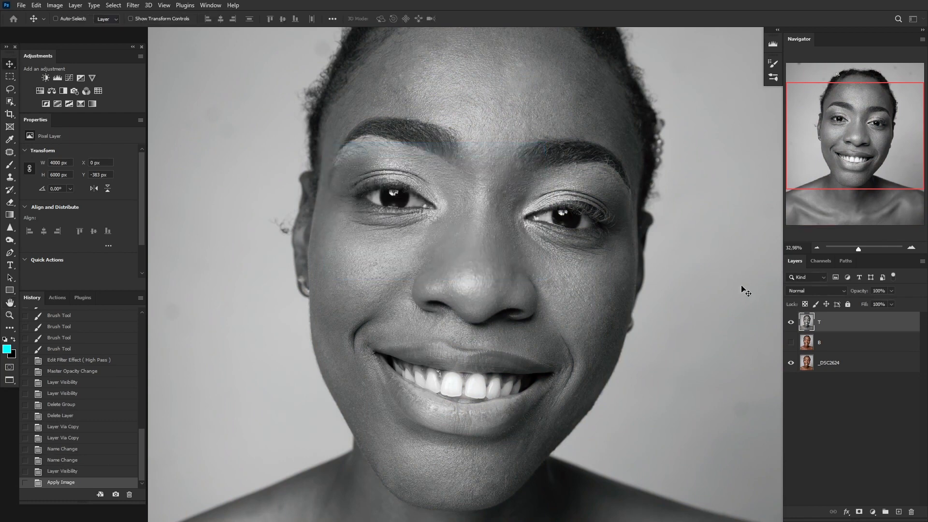
# Set layer T's blend mode to Linear Light and convert the layer to a smart object.
pyautogui.click(841, 291)
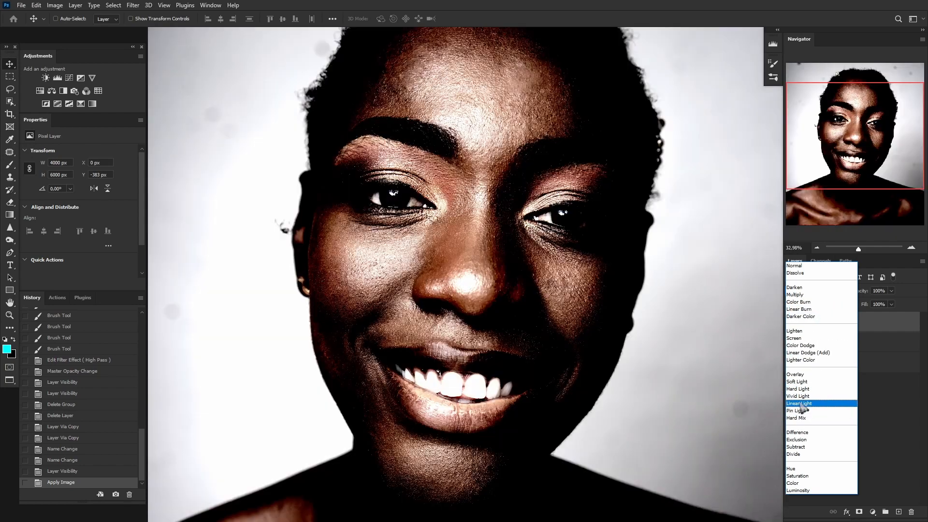
pyautogui.click(802, 404)
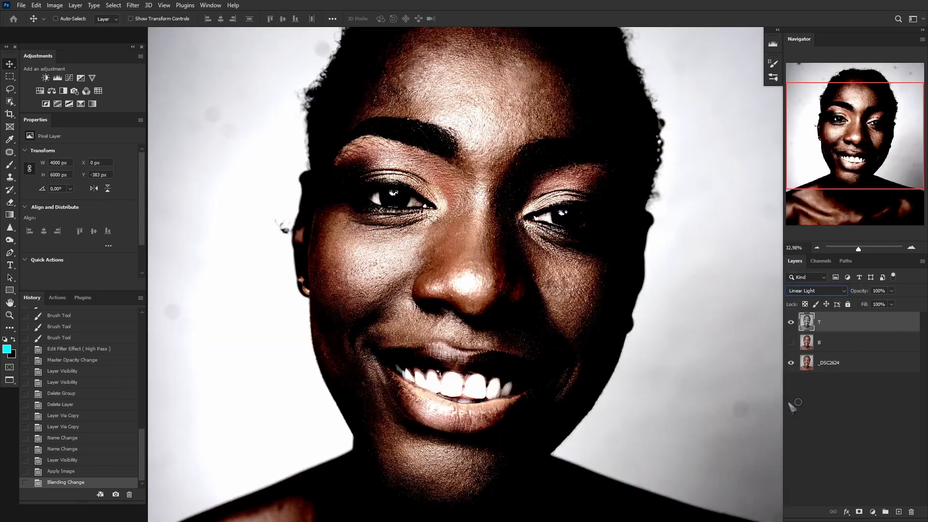
pyautogui.click(830, 341)
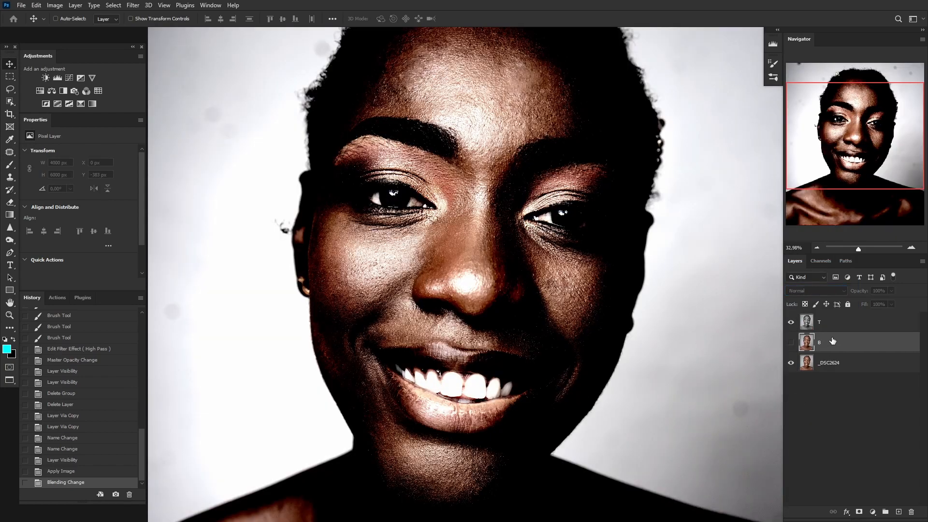
pyautogui.click(835, 326)
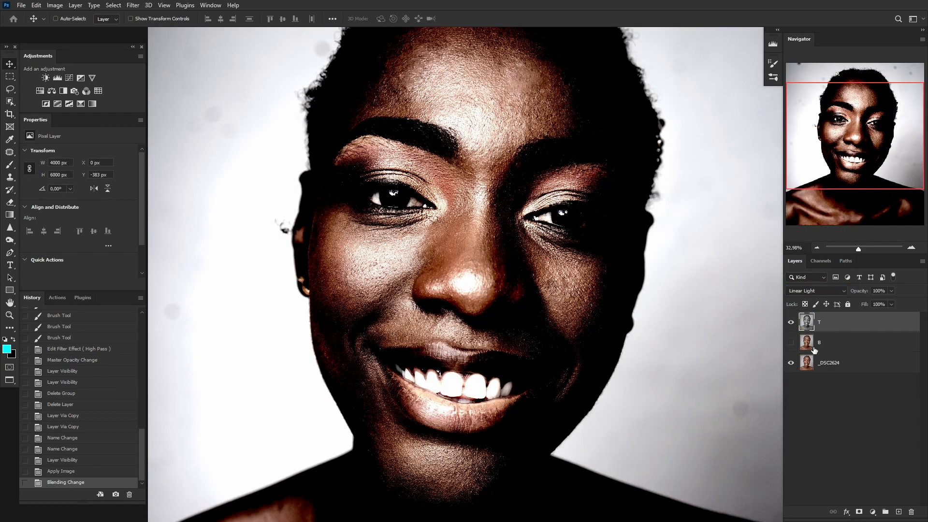
pyautogui.rightClick(842, 325)
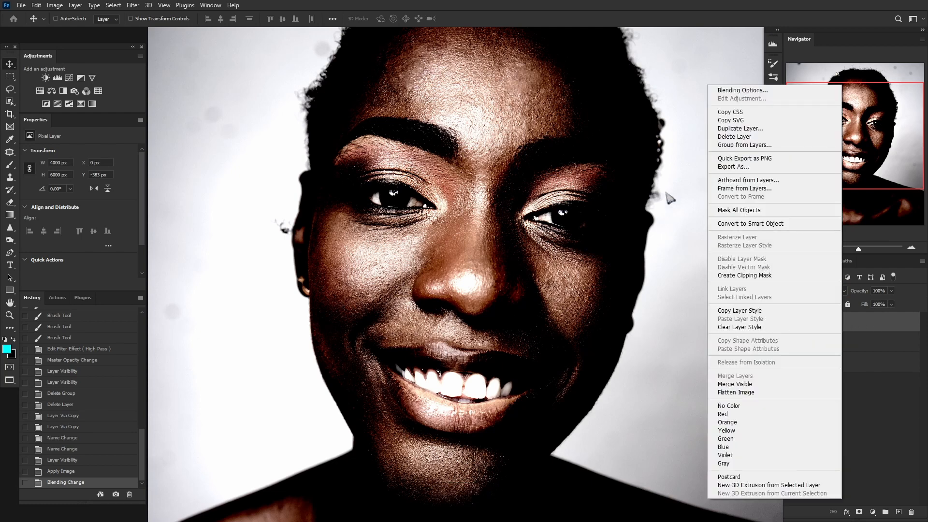
pyautogui.click(750, 224)
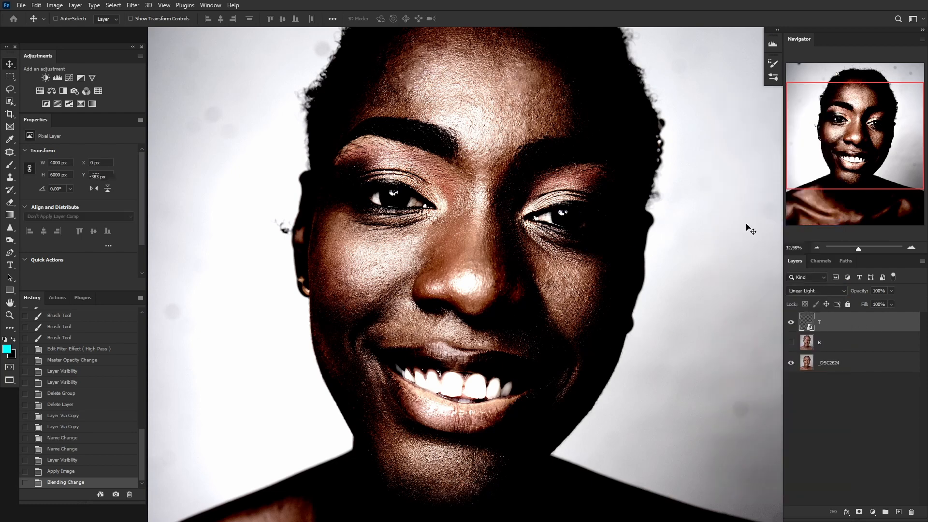
# Apply a High Pass smart filter with a radius of 1.5 pixels to layer T.
pyautogui.click(824, 343)
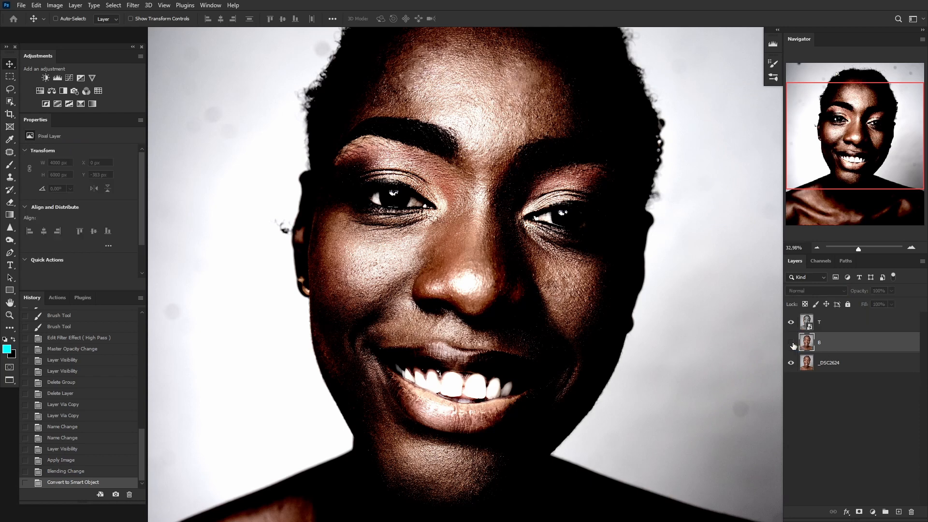
pyautogui.click(823, 325)
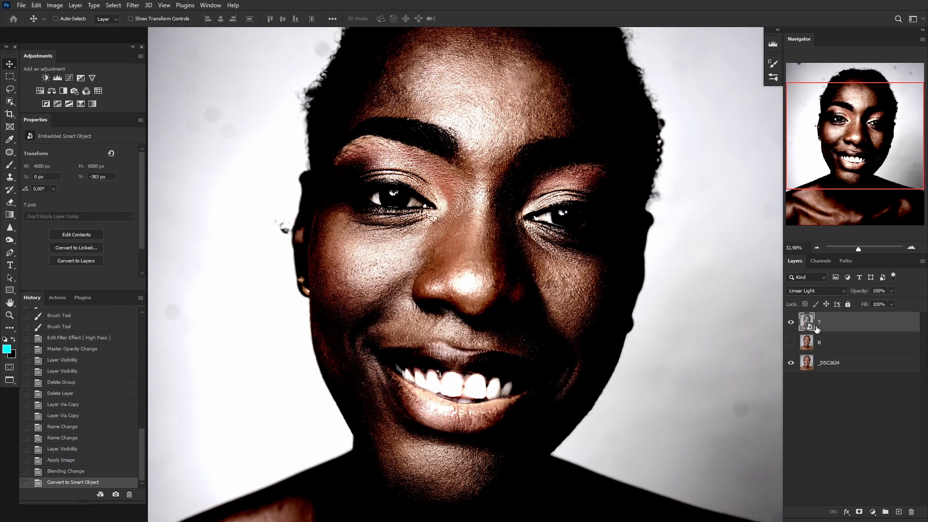
pyautogui.click(134, 6)
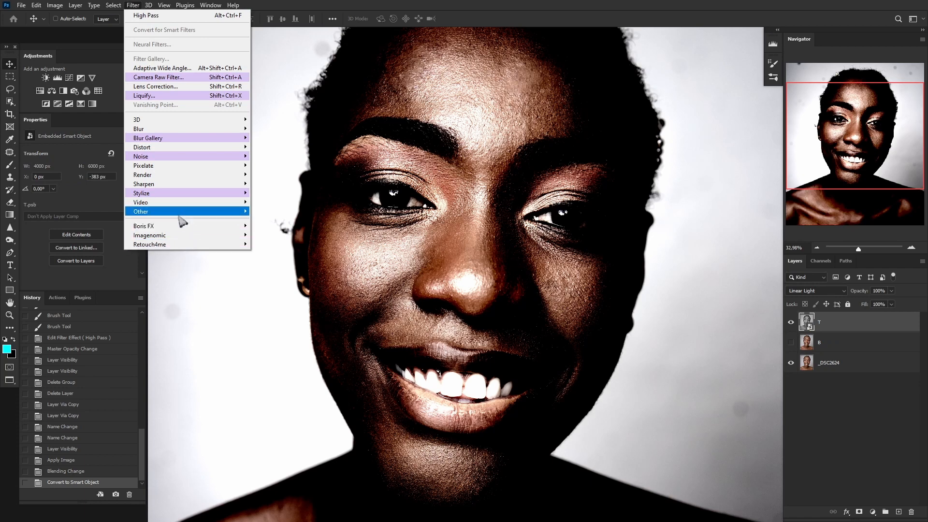
pyautogui.moveTo(183, 214)
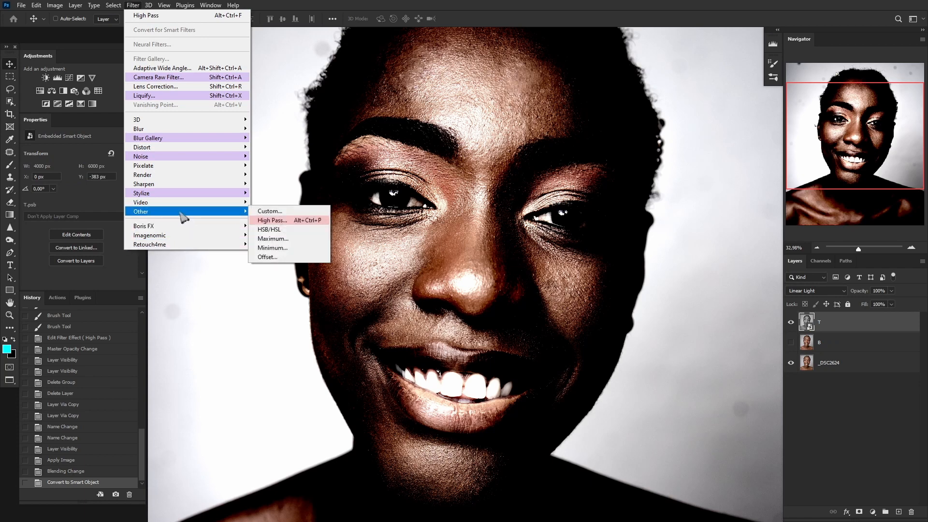
pyautogui.click(288, 221)
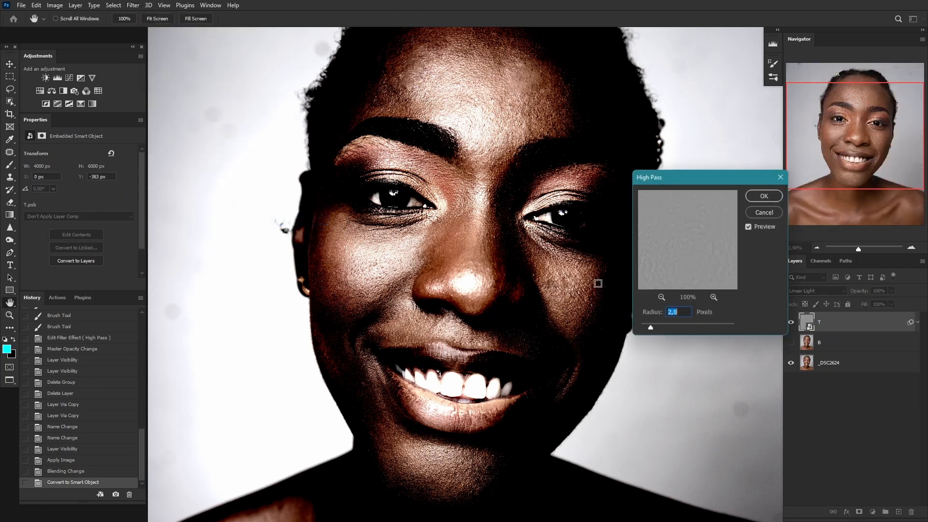
pyautogui.moveTo(653, 331); pyautogui.dragTo(648, 328)
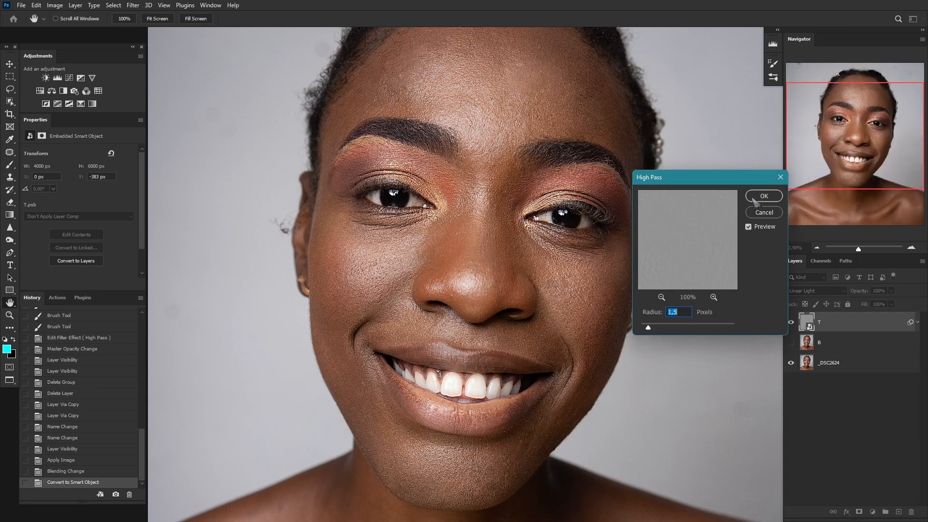
pyautogui.click(545, 209)
pyautogui.click(763, 196)
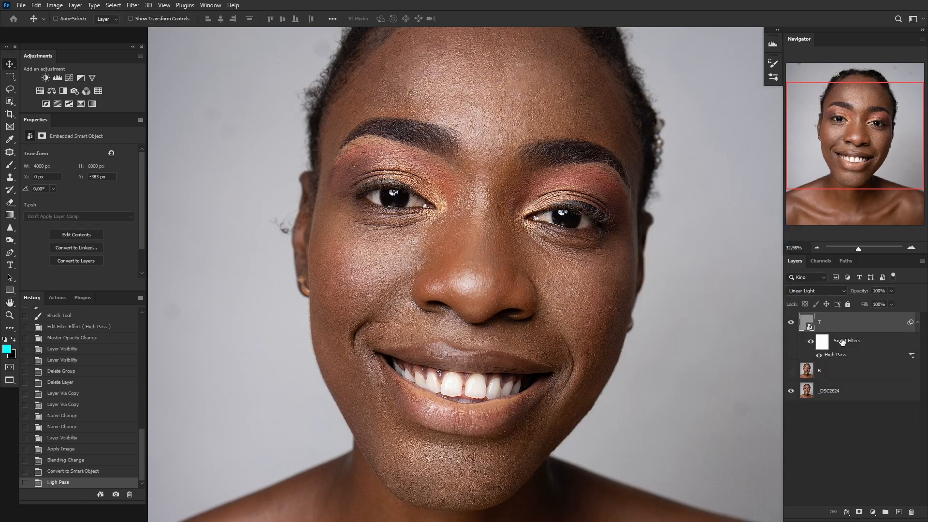
# Make layer B visible and convert it to a smart object.
pyautogui.click(843, 373)
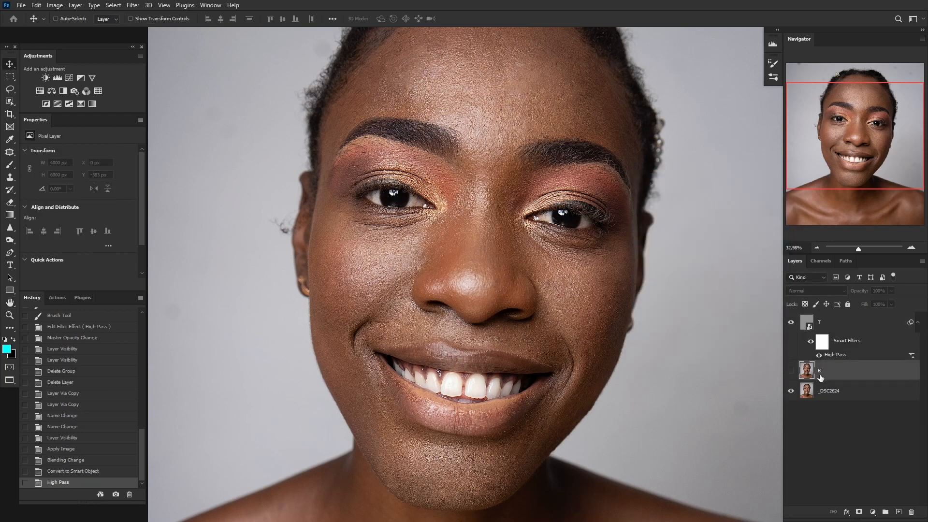
pyautogui.click(791, 370)
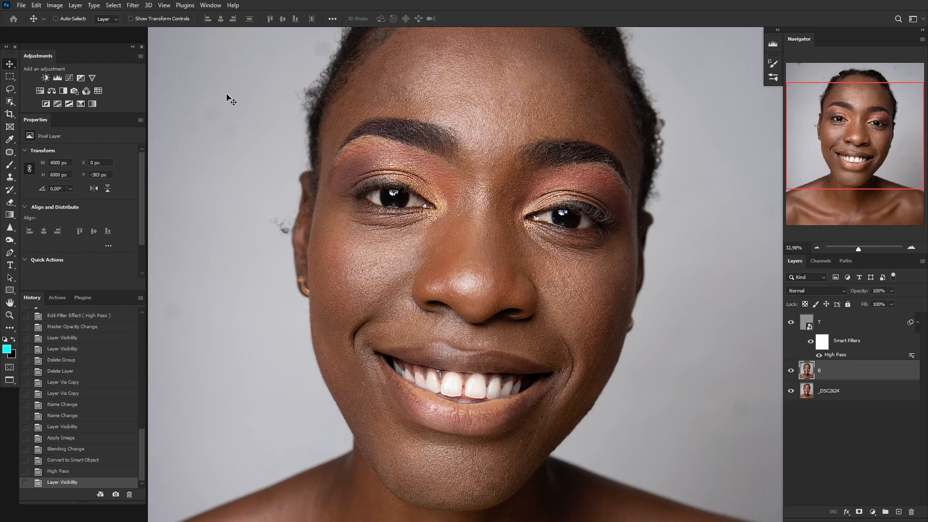
pyautogui.rightClick(826, 369)
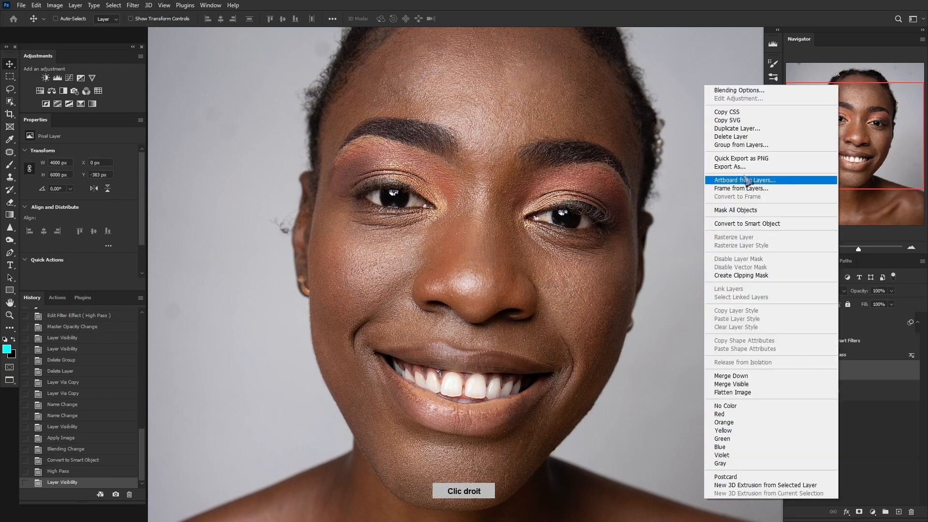
pyautogui.click(720, 226)
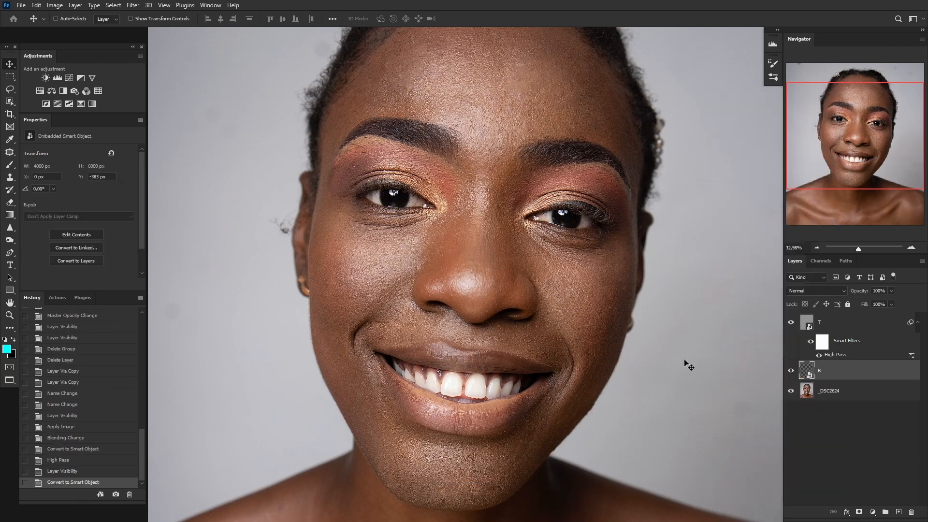
# Apply a Surface Blur smart filter to layer B with a radius of 36 pixels and a threshold of 90 levels.
pyautogui.click(133, 6)
pyautogui.moveTo(170, 129)
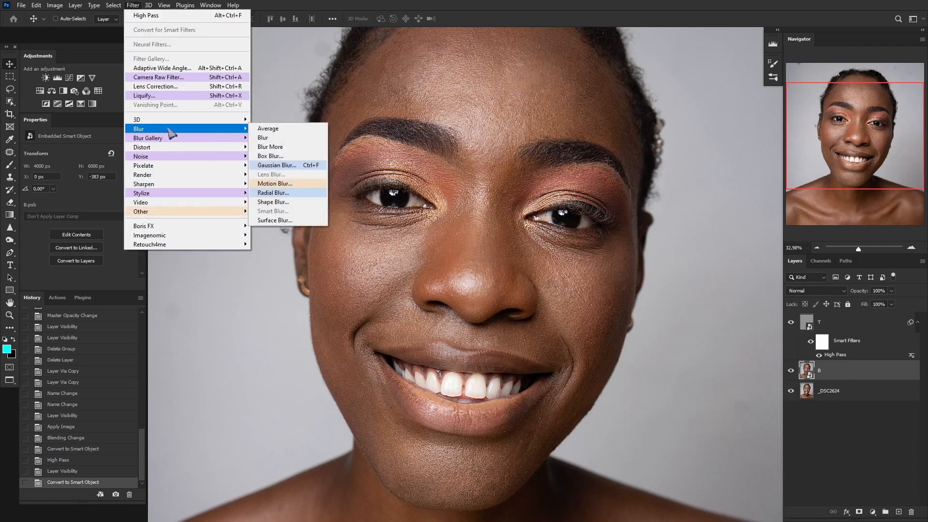
pyautogui.click(286, 221)
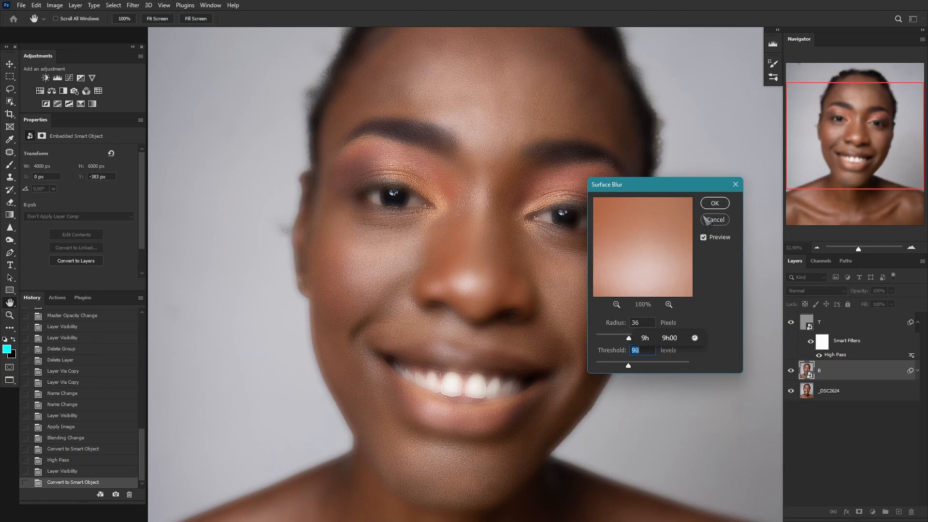
pyautogui.click(714, 203)
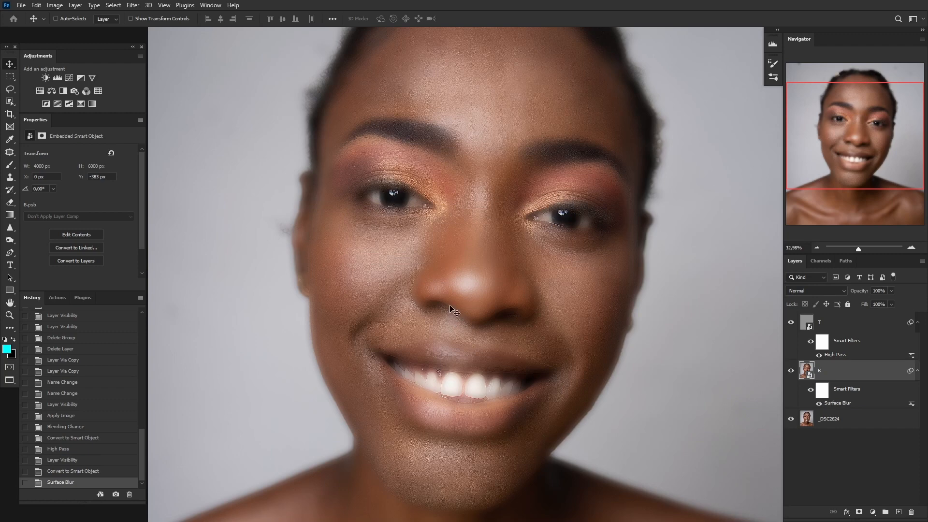
# Group layers T and B and add a black layer mask to the group.
pyautogui.click(840, 326)
pyautogui.click(839, 372)
pyautogui.keyDown('shift'); pyautogui.click(834, 324); pyautogui.keyUp('shift')
pyautogui.press('ctrl')
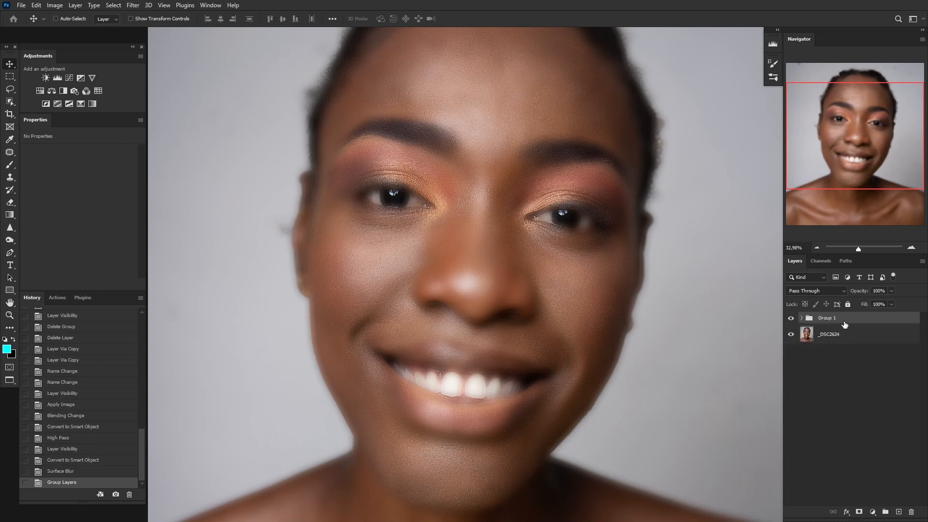
pyautogui.keyDown('alt'); pyautogui.click(859, 511); pyautogui.keyUp('alt')
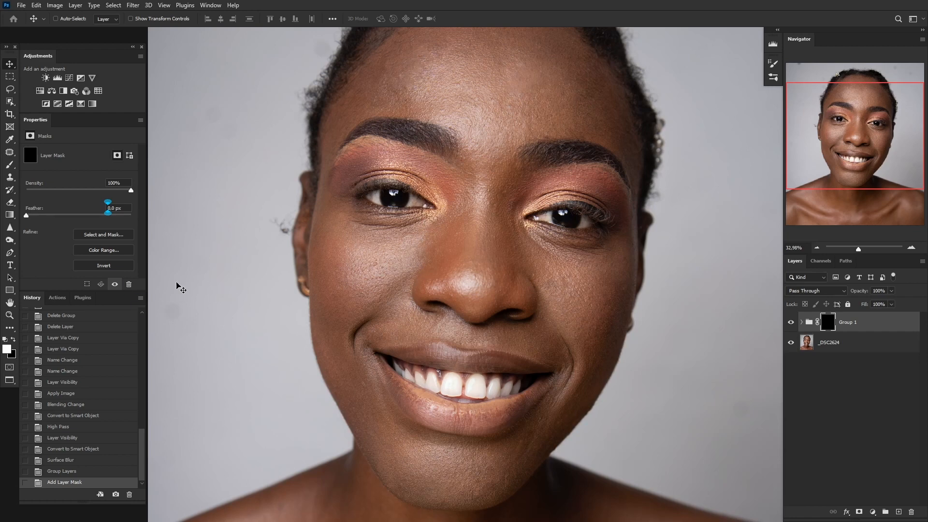
# Set up the Brush tool with the Soft Round tip at 0% hardness for painting on the group's mask.
pyautogui.click(9, 165)
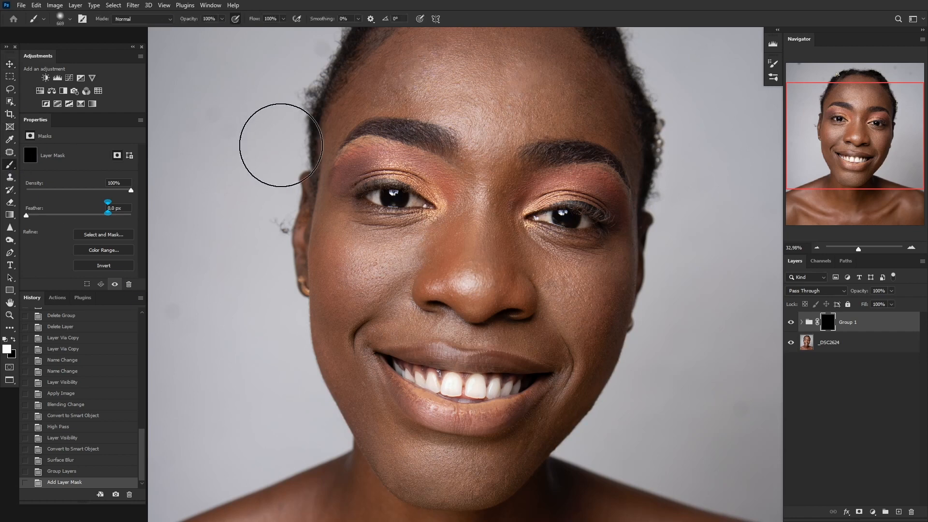
pyautogui.rightClick(498, 131)
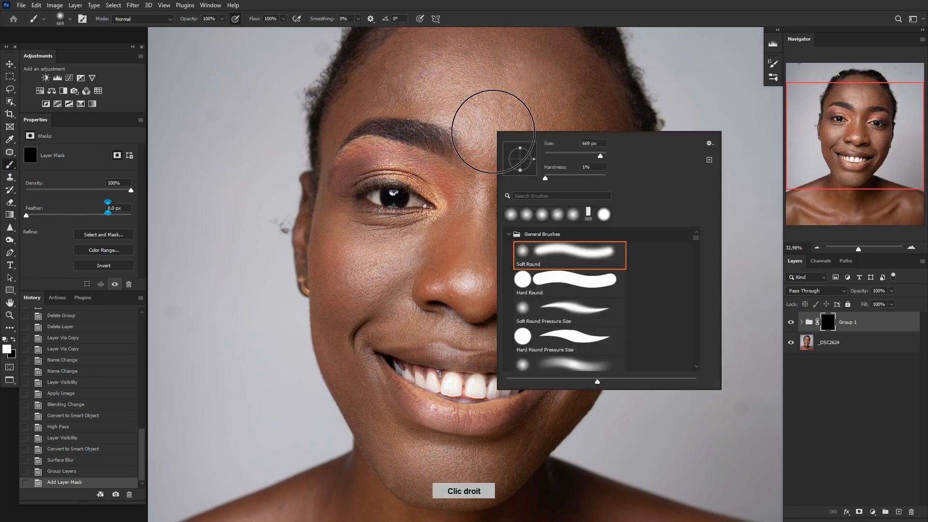
pyautogui.click(522, 252)
pyautogui.rightClick(422, 189)
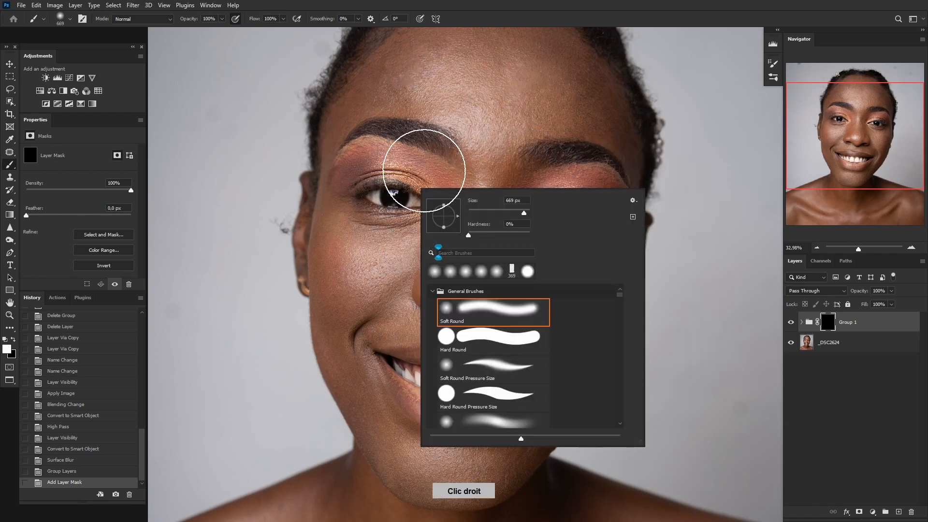
pyautogui.keyDown('alt'); pyautogui.rightClick(419, 176); pyautogui.keyUp('alt')
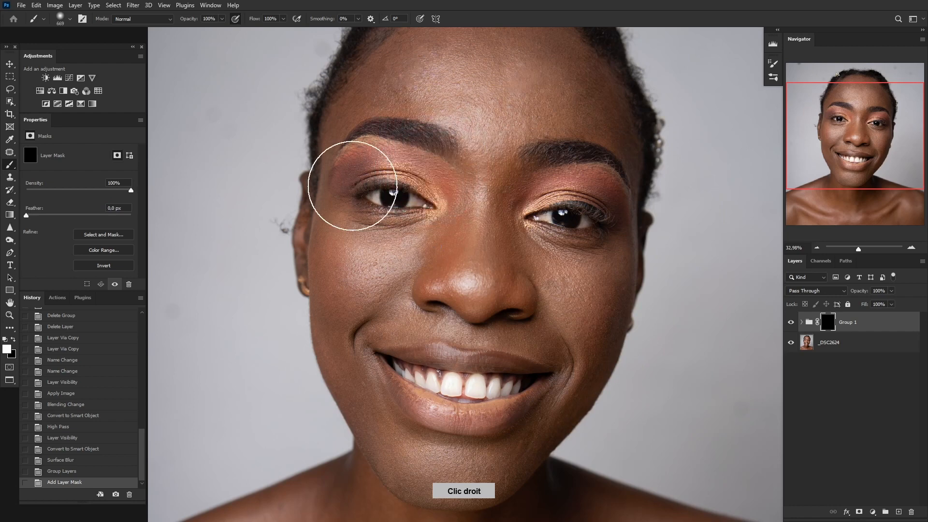
# Paint white on the group's mask over the forehead, adapting the brush size to the area.
pyautogui.moveTo(441, 203); pyautogui.dragTo(437, 221)
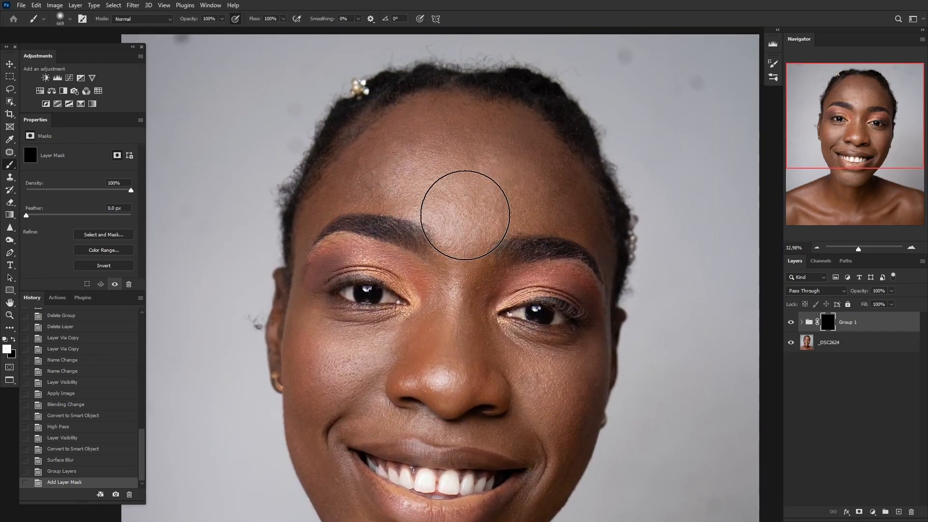
pyautogui.keyDown('alt'); pyautogui.rightClick(466, 208); pyautogui.keyUp('alt')
pyautogui.moveTo(410, 155); pyautogui.dragTo(490, 157)
pyautogui.keyDown('alt'); pyautogui.rightClick(491, 153); pyautogui.keyUp('alt')
pyautogui.moveTo(535, 206); pyautogui.dragTo(509, 187)
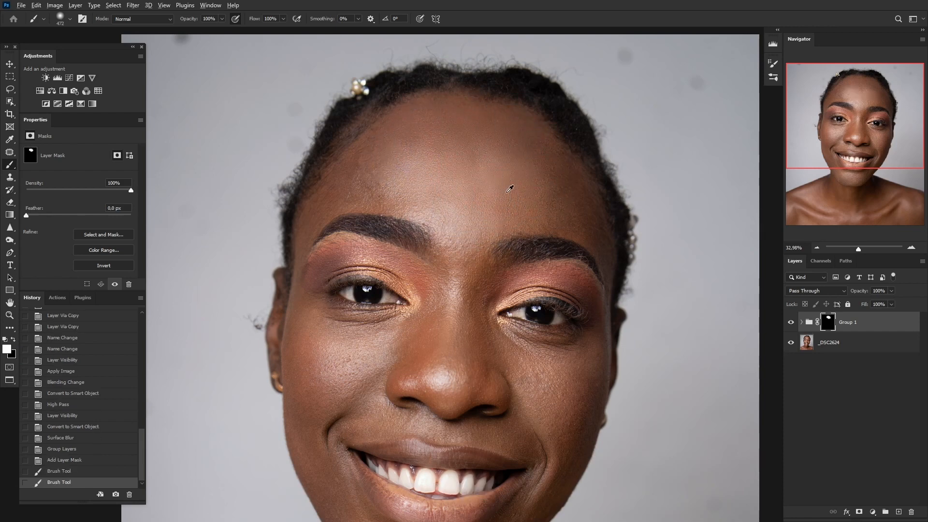
pyautogui.keyDown('alt'); pyautogui.rightClick(505, 184); pyautogui.keyUp('alt')
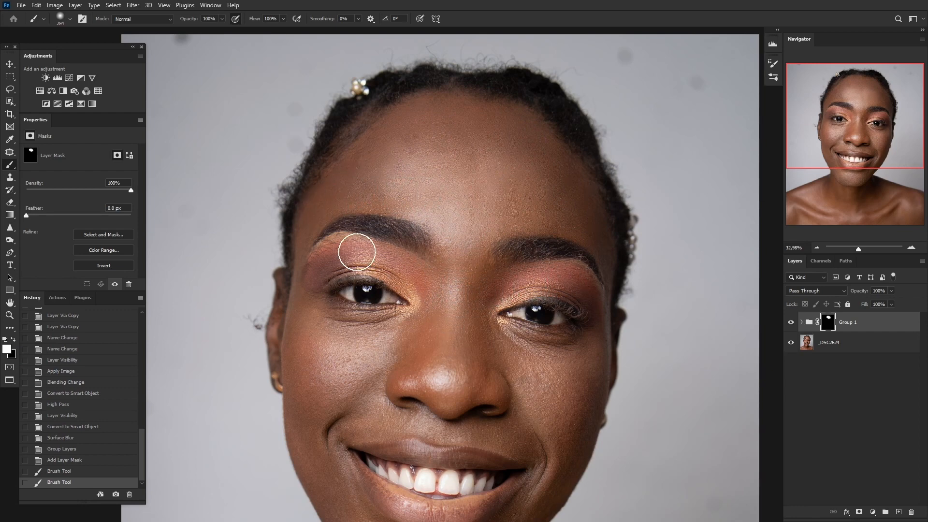
# Paint white on the group's mask over the eyelids, under-eye areas, nose and upper cheeks with a smaller brush.
pyautogui.moveTo(356, 249)
pyautogui.mouseDown()
pyautogui.moveTo(321, 264)
pyautogui.moveTo(357, 270)
pyautogui.mouseUp()
pyautogui.scroll(6, 509, 259)
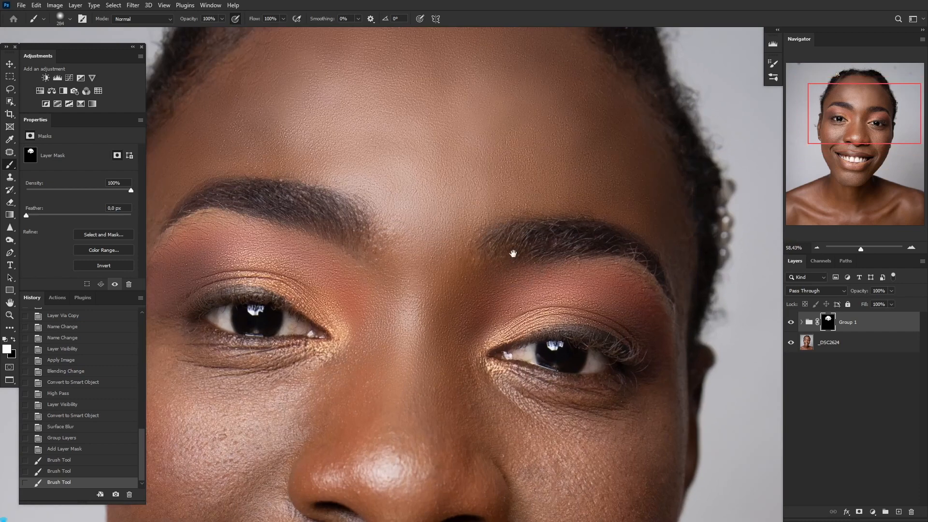
pyautogui.moveTo(513, 255); pyautogui.dragTo(528, 164)
pyautogui.keyDown('alt'); pyautogui.rightClick(545, 171); pyautogui.keyUp('alt')
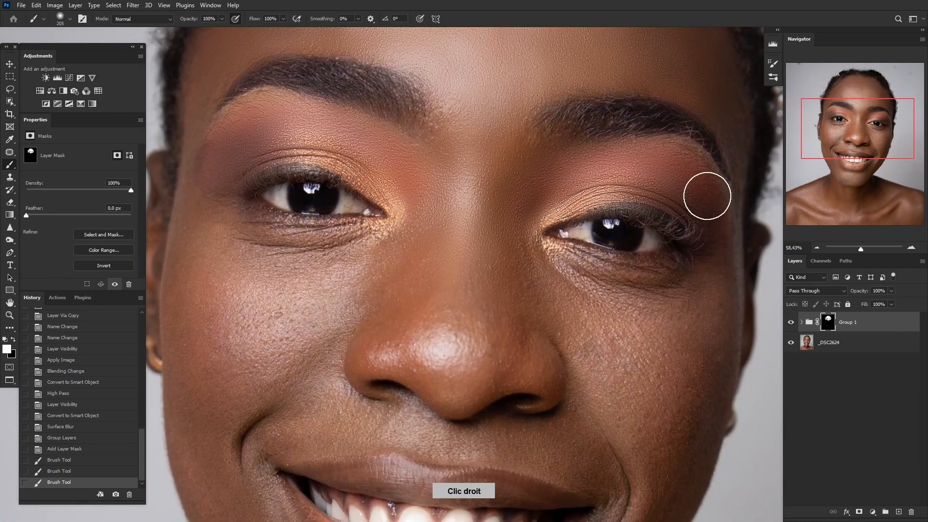
pyautogui.moveTo(550, 255)
pyautogui.mouseDown()
pyautogui.moveTo(611, 295)
pyautogui.moveTo(693, 285)
pyautogui.moveTo(710, 270)
pyautogui.moveTo(700, 324)
pyautogui.moveTo(674, 357)
pyautogui.moveTo(559, 321)
pyautogui.mouseUp()
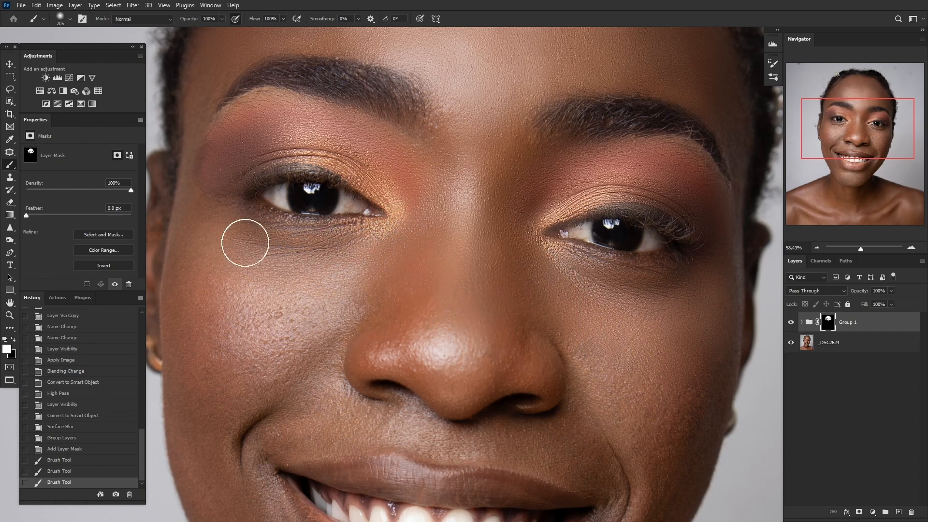
pyautogui.moveTo(269, 318)
pyautogui.mouseDown()
pyautogui.moveTo(420, 320)
pyautogui.moveTo(390, 361)
pyautogui.moveTo(483, 376)
pyautogui.moveTo(555, 353)
pyautogui.mouseUp()
# Paint white on the group's mask over the lower cheeks and the skin around the mouth, resizing the brush as needed.
pyautogui.press('space')
pyautogui.moveTo(573, 317); pyautogui.dragTo(578, 199)
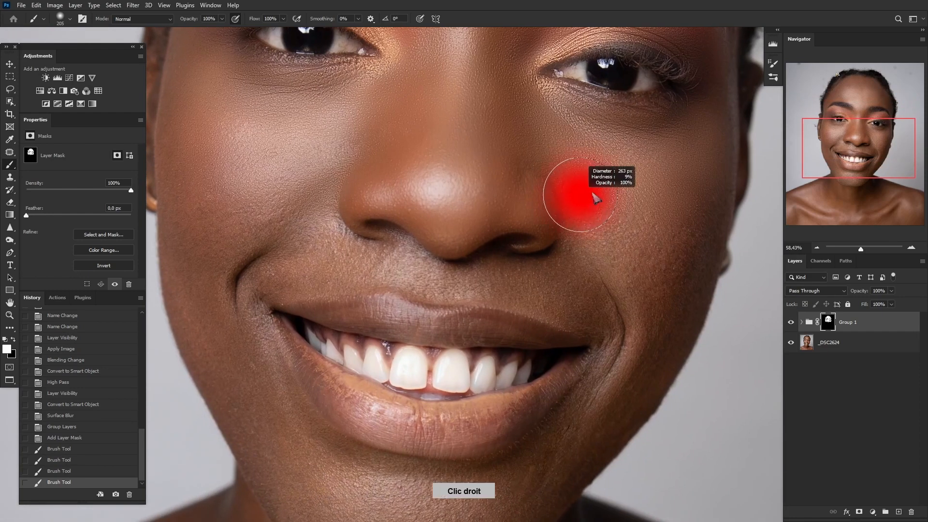
pyautogui.moveTo(672, 261)
pyautogui.mouseDown()
pyautogui.moveTo(559, 289)
pyautogui.moveTo(355, 270)
pyautogui.moveTo(326, 259)
pyautogui.moveTo(325, 216)
pyautogui.moveTo(285, 242)
pyautogui.moveTo(312, 268)
pyautogui.moveTo(362, 269)
pyautogui.moveTo(274, 222)
pyautogui.moveTo(261, 186)
pyautogui.moveTo(226, 178)
pyautogui.moveTo(199, 196)
pyautogui.moveTo(191, 293)
pyautogui.moveTo(188, 147)
pyautogui.moveTo(185, 281)
pyautogui.moveTo(211, 301)
pyautogui.moveTo(235, 281)
pyautogui.moveTo(245, 358)
pyautogui.moveTo(267, 395)
pyautogui.mouseUp()
pyautogui.keyDown('alt'); pyautogui.rightClick(564, 285); pyautogui.keyUp('alt')
pyautogui.moveTo(318, 380)
pyautogui.mouseDown()
pyautogui.moveTo(327, 291)
pyautogui.moveTo(314, 262)
pyautogui.mouseUp()
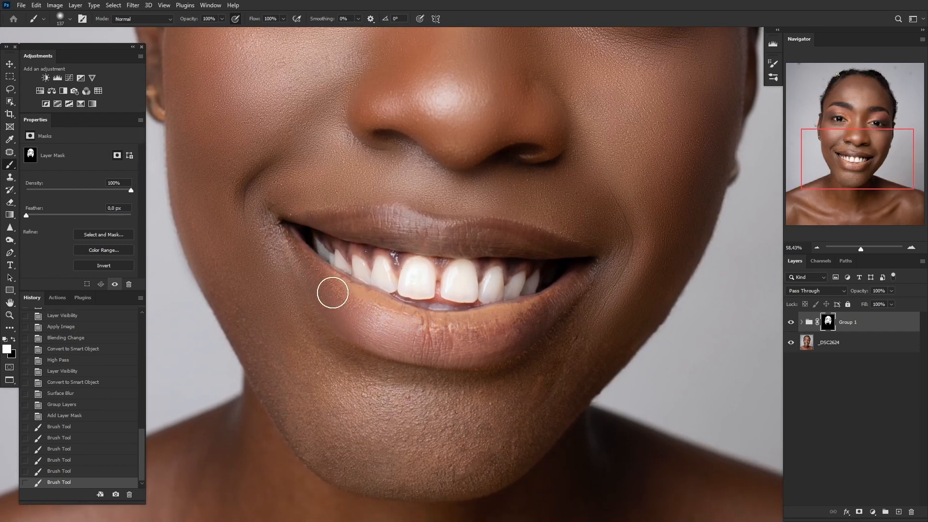
# Paint white on the group's mask over the lower and upper lips, leaving out the teeth.
pyautogui.moveTo(332, 293)
pyautogui.mouseDown()
pyautogui.moveTo(367, 316)
pyautogui.moveTo(470, 337)
pyautogui.moveTo(559, 302)
pyautogui.moveTo(507, 340)
pyautogui.moveTo(427, 351)
pyautogui.mouseUp()
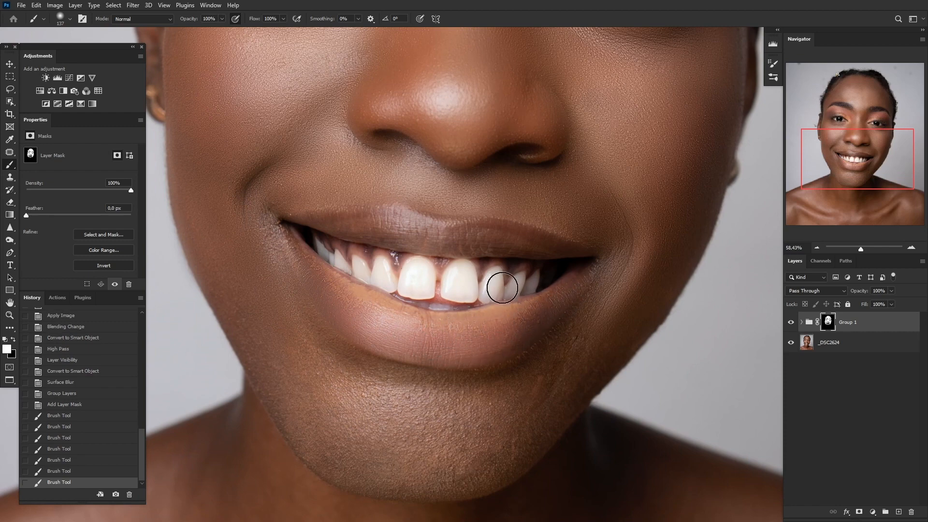
pyautogui.moveTo(531, 242); pyautogui.dragTo(300, 219)
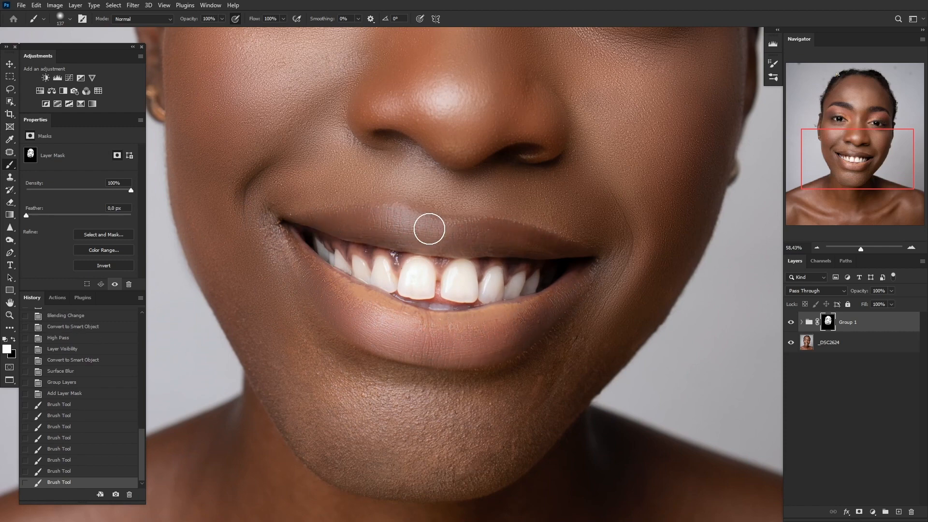
pyautogui.moveTo(429, 229)
pyautogui.mouseDown()
pyautogui.moveTo(500, 228)
pyautogui.moveTo(602, 263)
pyautogui.mouseUp()
# Paint white on the group's mask over the chin, jaw and sides of the face with a larger brush.
pyautogui.scroll(-5, 547, 305)
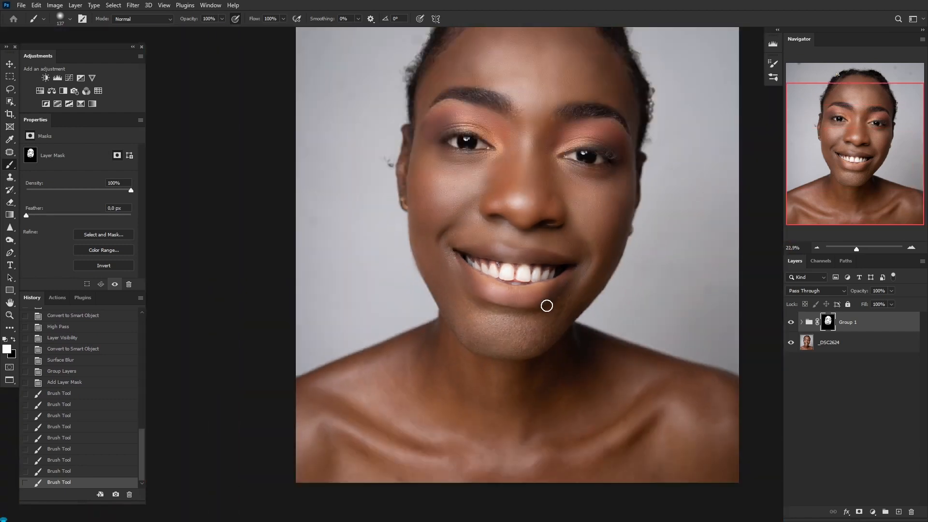
pyautogui.scroll(2, 546, 305)
pyautogui.moveTo(511, 338); pyautogui.dragTo(575, 308)
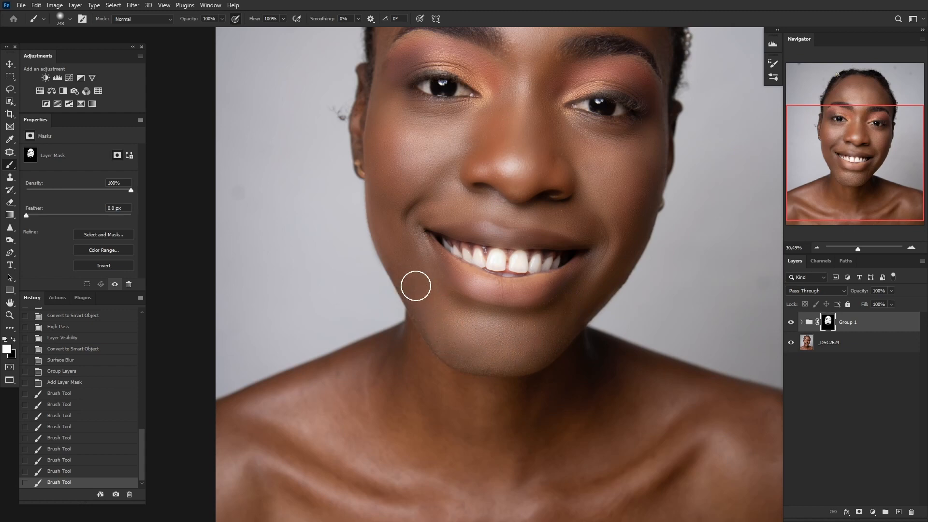
pyautogui.moveTo(390, 237)
pyautogui.mouseDown()
pyautogui.moveTo(468, 368)
pyautogui.moveTo(515, 361)
pyautogui.moveTo(561, 326)
pyautogui.moveTo(616, 247)
pyautogui.moveTo(620, 215)
pyautogui.mouseUp()
# Enlarge the brush and paint white on the group's mask over the neck, shoulder and upper chest.
pyautogui.scroll(-4, 609, 242)
pyautogui.scroll(6, 534, 227)
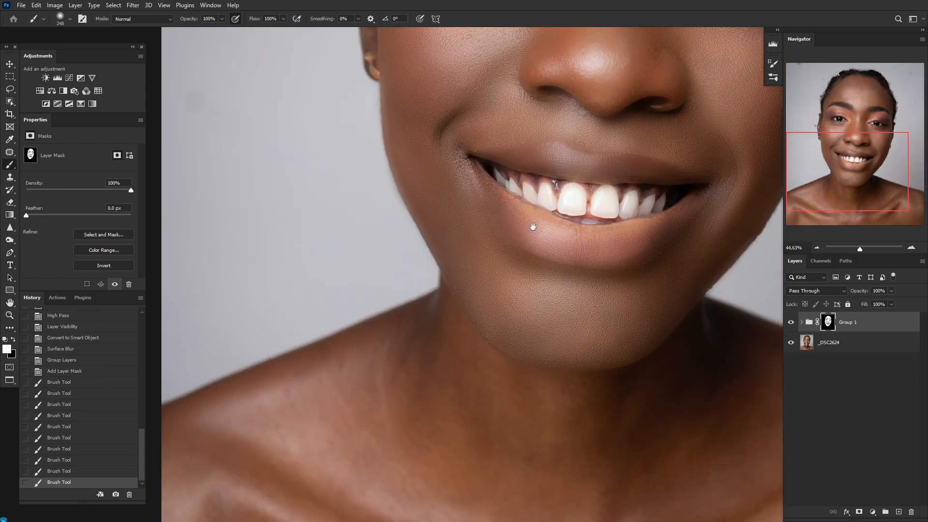
pyautogui.moveTo(606, 351)
pyautogui.mouseDown()
pyautogui.moveTo(540, 293)
pyautogui.moveTo(504, 213)
pyautogui.mouseUp()
pyautogui.moveTo(499, 314)
pyautogui.mouseDown()
pyautogui.moveTo(530, 319)
pyautogui.moveTo(521, 314)
pyautogui.mouseUp()
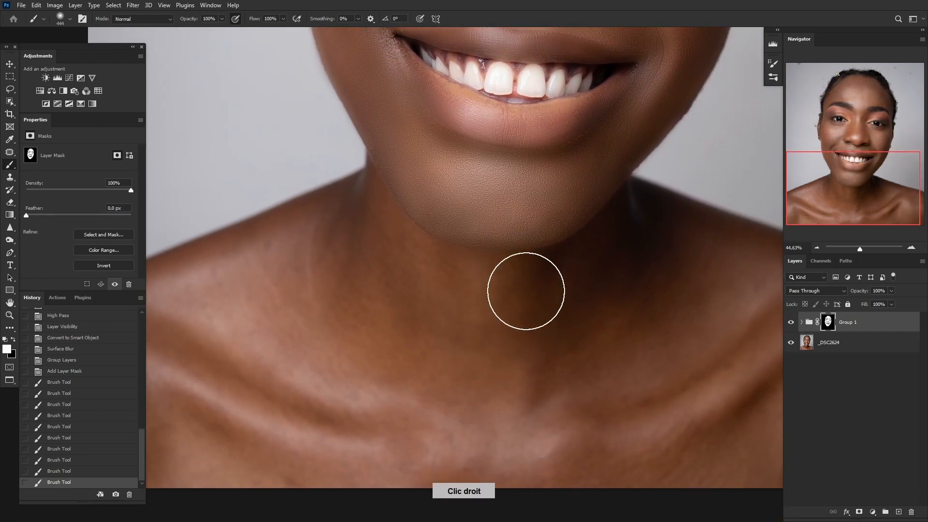
pyautogui.moveTo(259, 269)
pyautogui.mouseDown()
pyautogui.moveTo(413, 352)
pyautogui.moveTo(456, 440)
pyautogui.moveTo(512, 424)
pyautogui.mouseUp()
pyautogui.scroll(-3, 511, 424)
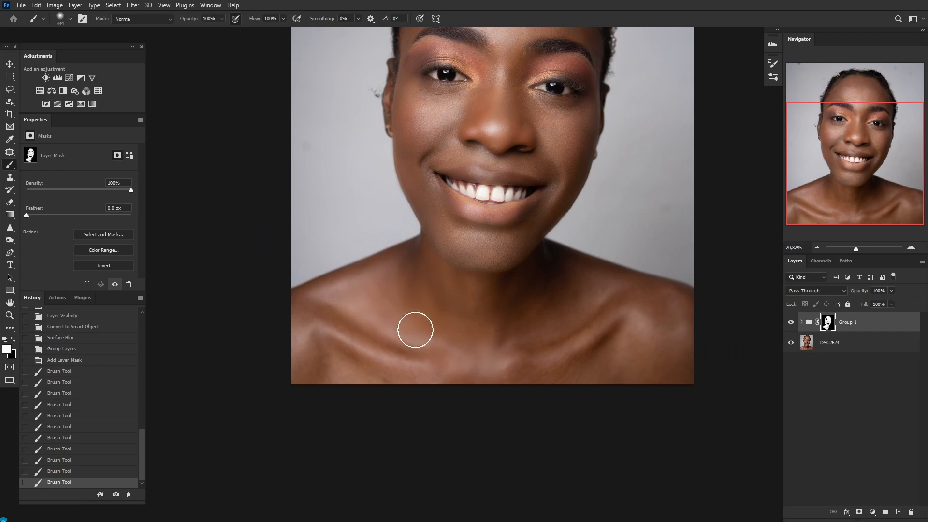
# Paint white on the group's mask over the collarbones and upper chest with an enlarged brush.
pyautogui.moveTo(424, 350); pyautogui.dragTo(437, 355)
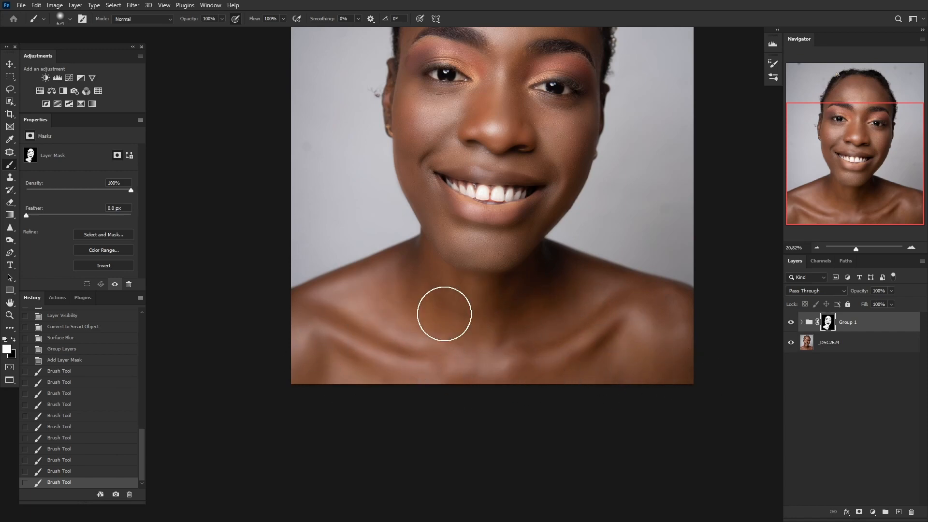
pyautogui.moveTo(630, 360); pyautogui.dragTo(540, 344)
pyautogui.scroll(5, 465, 182)
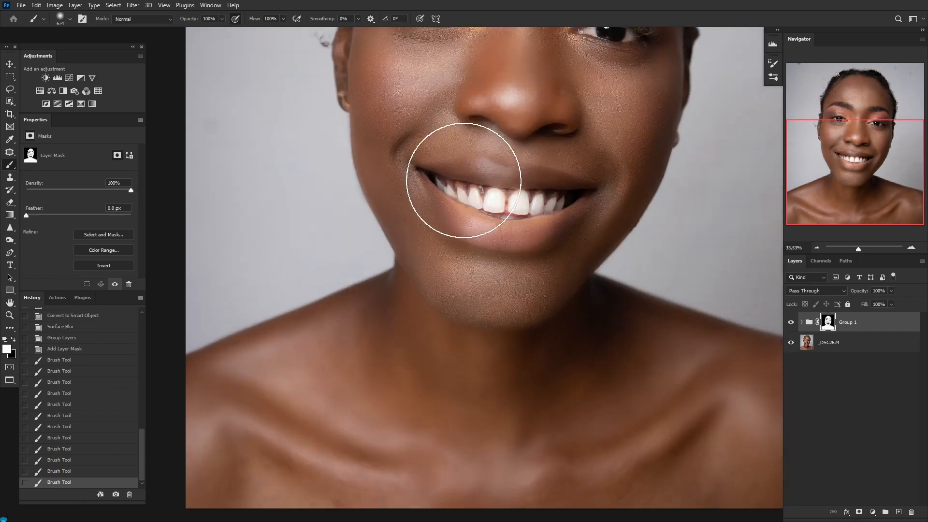
# Soften the smoothing on the lips by painting black on the group's mask with a 147 px brush at 38% opacity.
pyautogui.moveTo(510, 282); pyautogui.dragTo(404, 362)
pyautogui.moveTo(441, 231)
pyautogui.mouseDown()
pyautogui.moveTo(433, 242)
pyautogui.moveTo(387, 247)
pyautogui.mouseUp()
pyautogui.moveTo(466, 238)
pyautogui.mouseDown()
pyautogui.moveTo(472, 245)
pyautogui.moveTo(461, 246)
pyautogui.mouseUp()
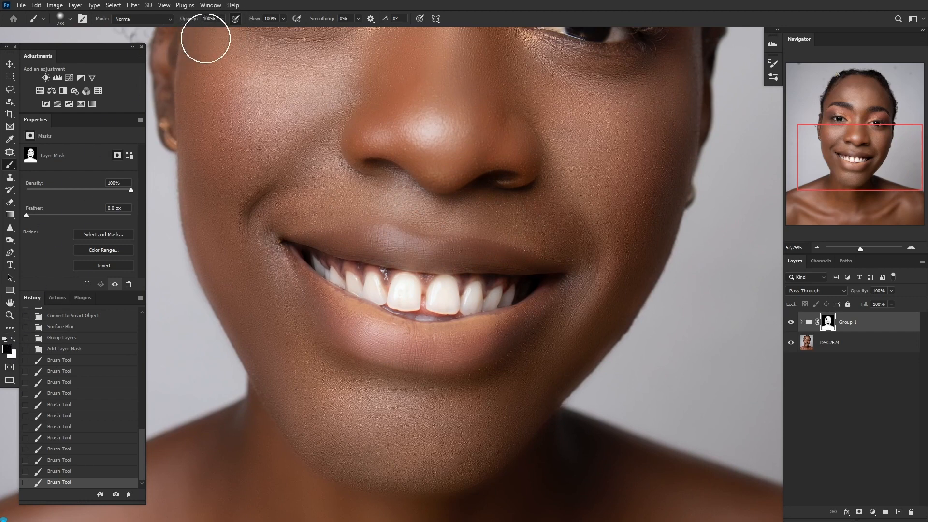
pyautogui.click(222, 19)
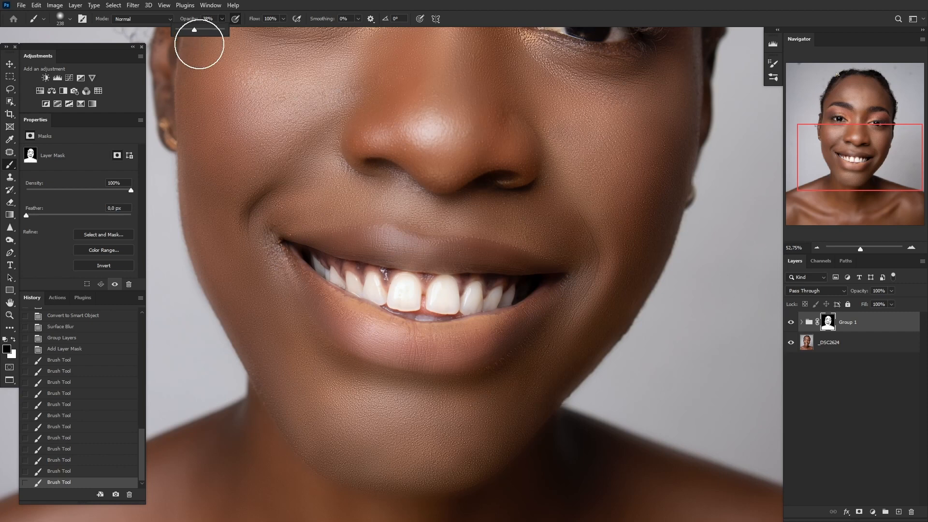
pyautogui.keyDown('alt'); pyautogui.rightClick(352, 239); pyautogui.keyUp('alt')
pyautogui.keyDown('alt'); pyautogui.rightClick(360, 235); pyautogui.keyUp('alt')
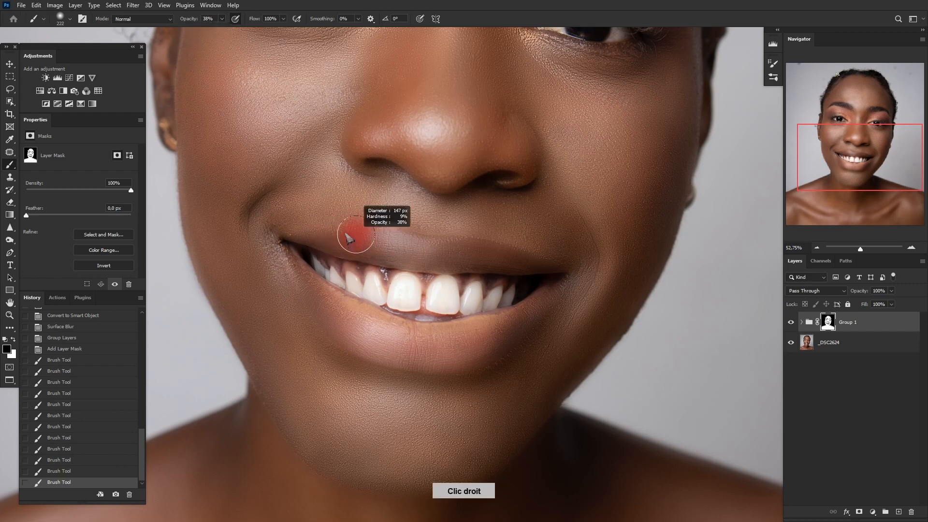
pyautogui.moveTo(508, 257)
pyautogui.mouseDown()
pyautogui.moveTo(408, 257)
pyautogui.moveTo(376, 268)
pyautogui.mouseUp()
pyautogui.moveTo(271, 257)
pyautogui.mouseDown()
pyautogui.moveTo(319, 302)
pyautogui.moveTo(402, 340)
pyautogui.moveTo(452, 344)
pyautogui.moveTo(555, 303)
pyautogui.mouseUp()
pyautogui.scroll(-8, 433, 277)
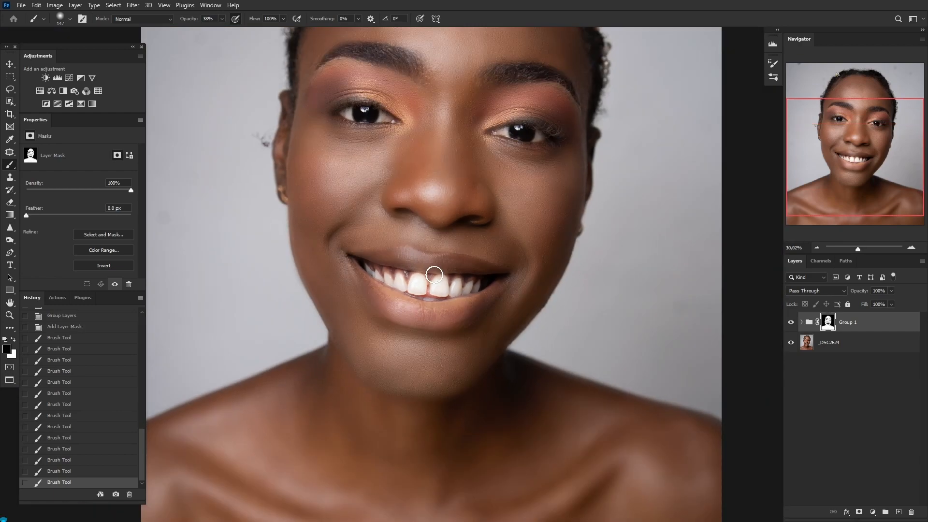
# Paint black at 38% opacity on the group's mask around the eyes to partly restore their original detail.
pyautogui.scroll(5, 508, 159)
pyautogui.moveTo(404, 297); pyautogui.dragTo(507, 302)
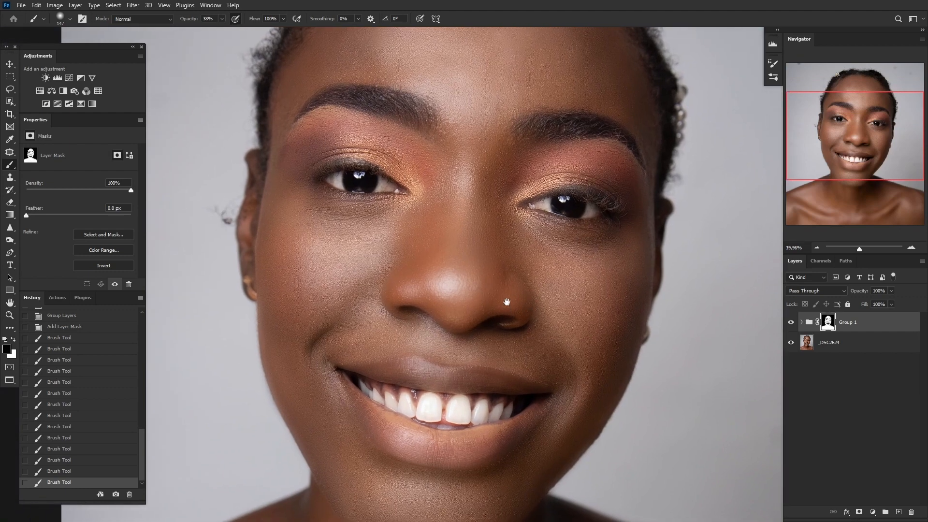
pyautogui.scroll(-2, 507, 302)
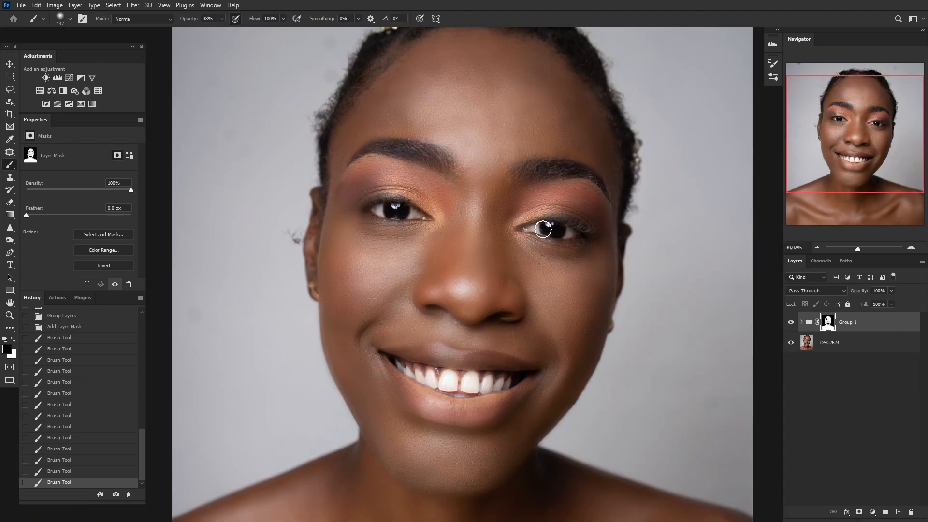
pyautogui.click(498, 227)
# Examine the skin texture of the cheeks, nose and mouth at several magnifications.
pyautogui.scroll(3, 466, 227)
pyautogui.scroll(-3, 493, 273)
pyautogui.scroll(3, 512, 319)
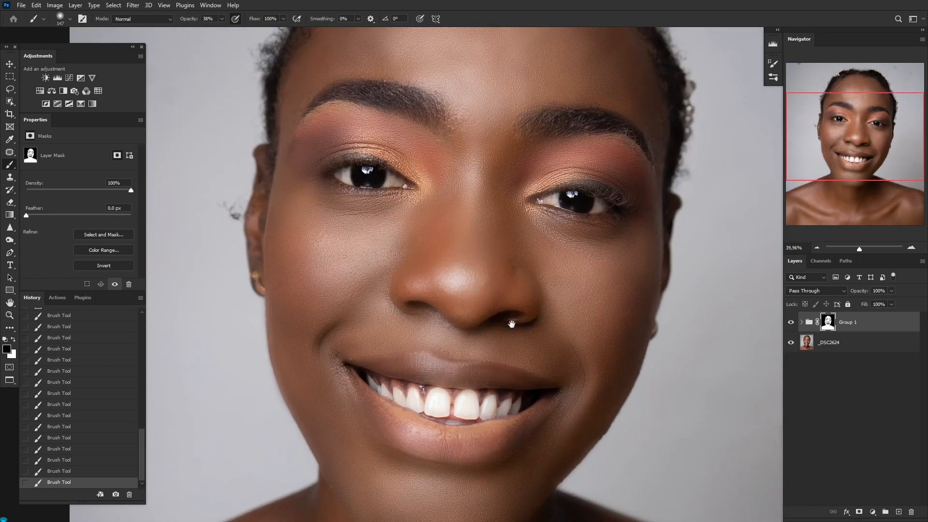
pyautogui.scroll(-2, 505, 297)
pyautogui.scroll(3, 517, 295)
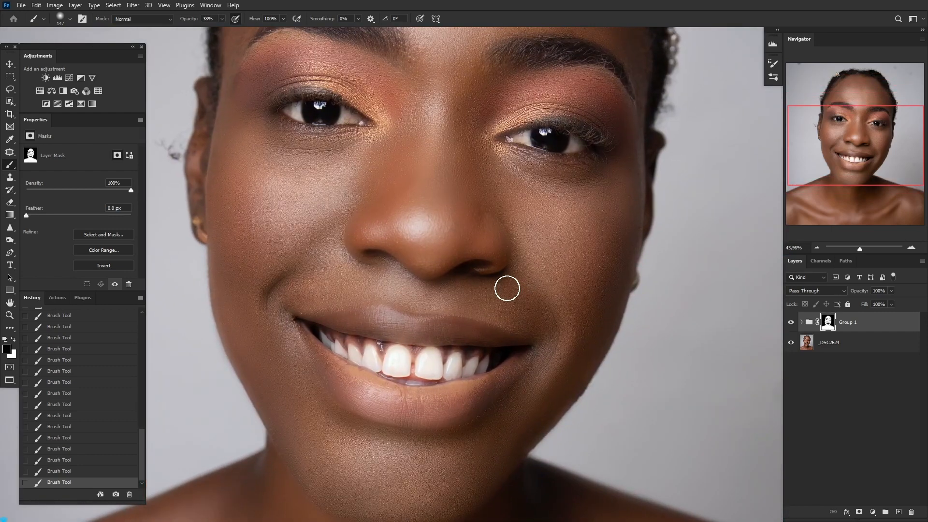
pyautogui.scroll(1, 507, 289)
pyautogui.moveTo(486, 261); pyautogui.dragTo(473, 319)
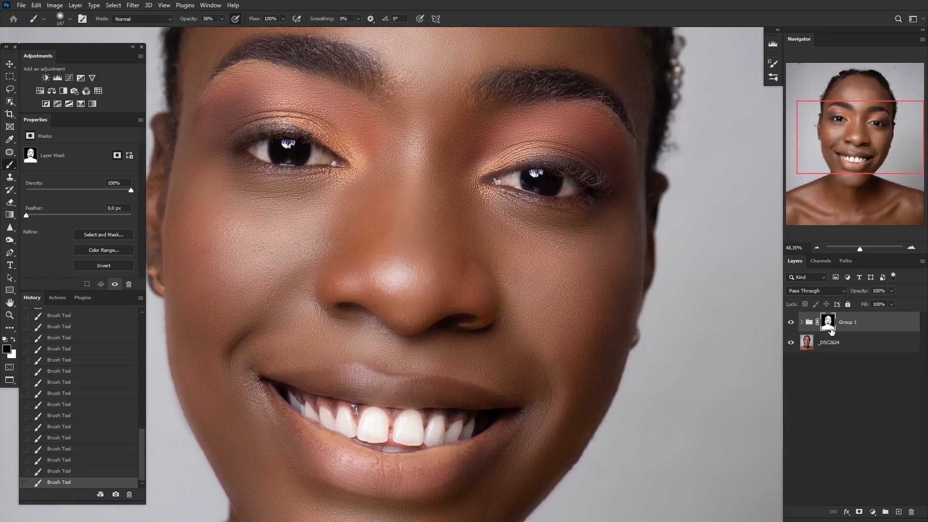
# Expand Group 1 and set the High Pass smart filter radius on layer T to 2.5 pixels.
pyautogui.click(800, 324)
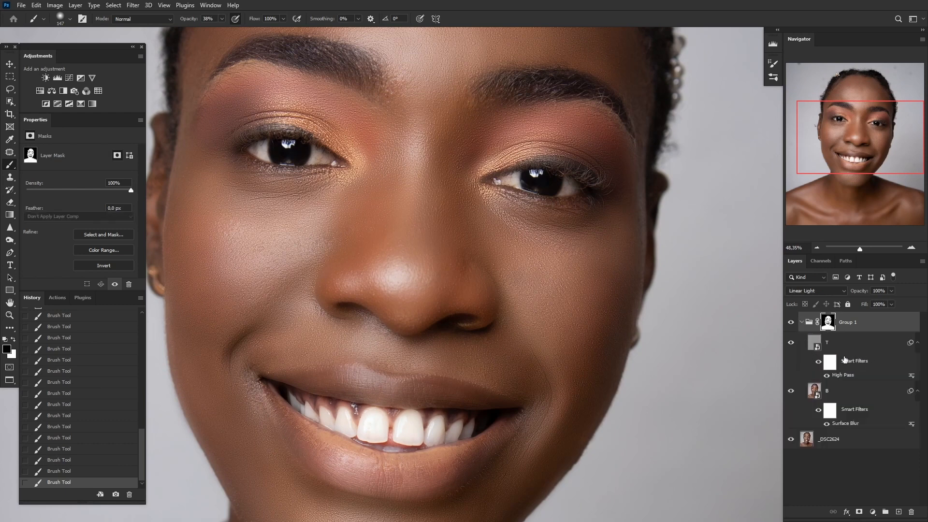
pyautogui.click(809, 351)
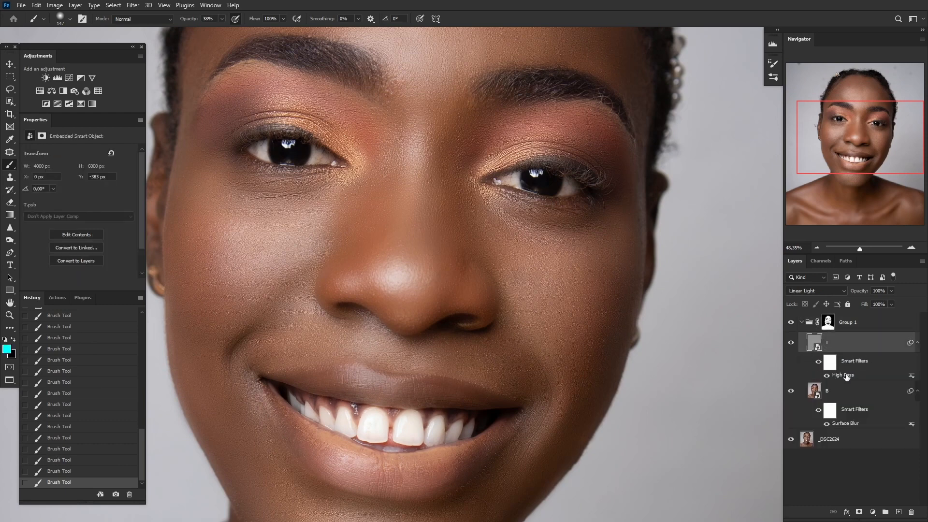
pyautogui.doubleClick(845, 375)
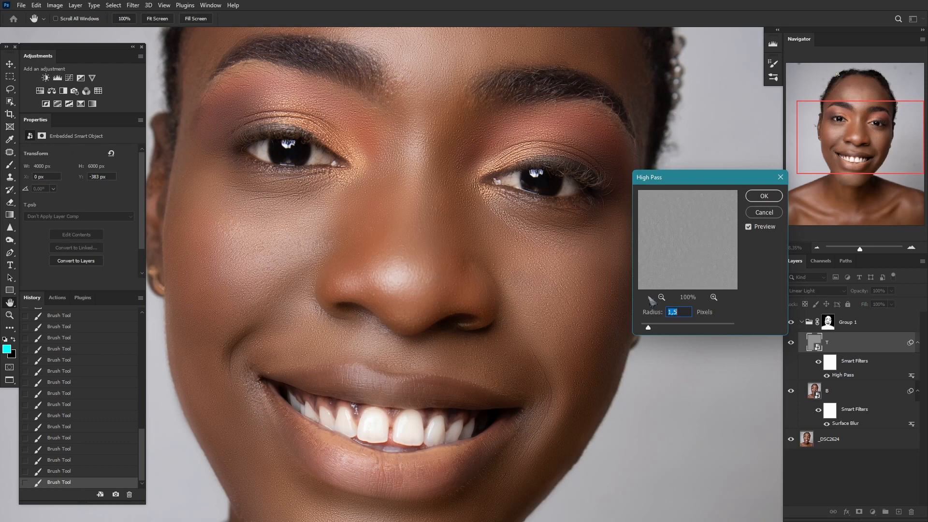
pyautogui.moveTo(648, 327); pyautogui.dragTo(652, 331)
pyautogui.click(654, 329)
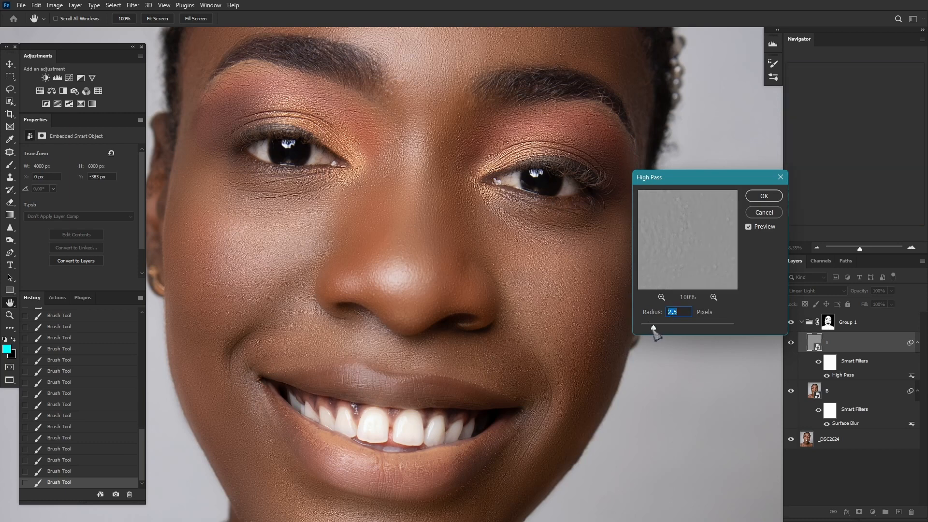
pyautogui.click(764, 196)
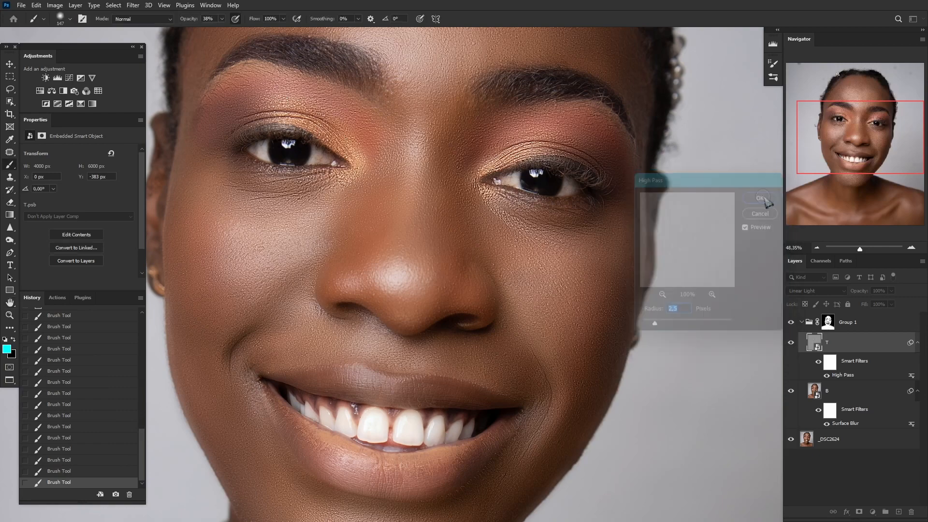
# Collapse Group 1 and lower its opacity to 86%.
pyautogui.scroll(-4, 522, 222)
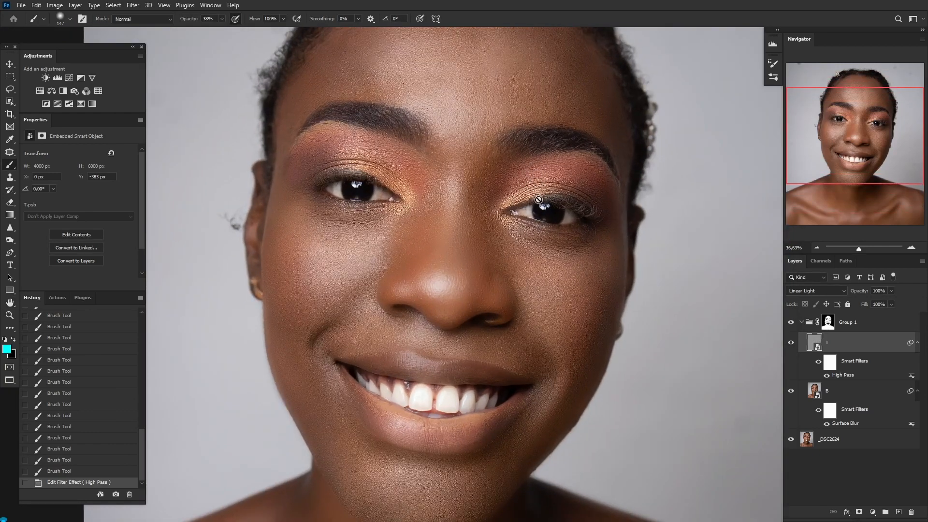
pyautogui.scroll(4, 538, 199)
pyautogui.moveTo(563, 296); pyautogui.dragTo(489, 299)
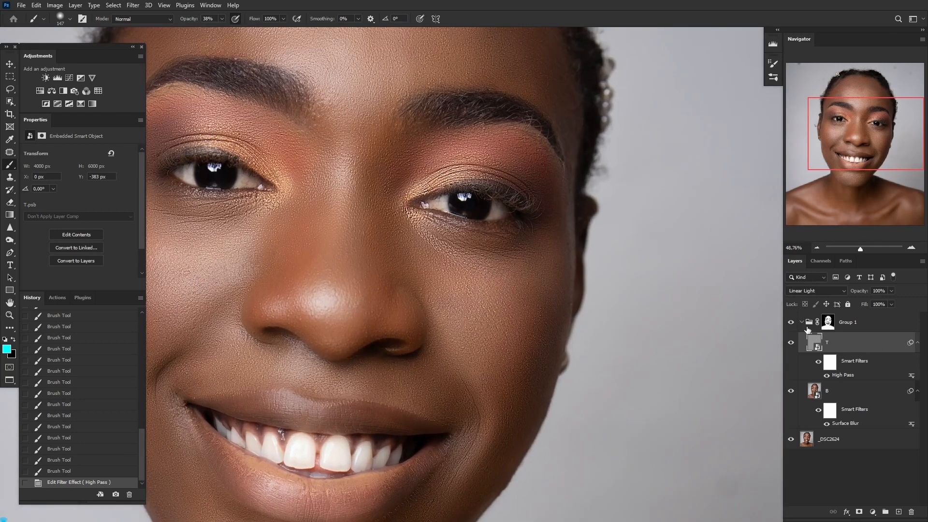
pyautogui.click(801, 322)
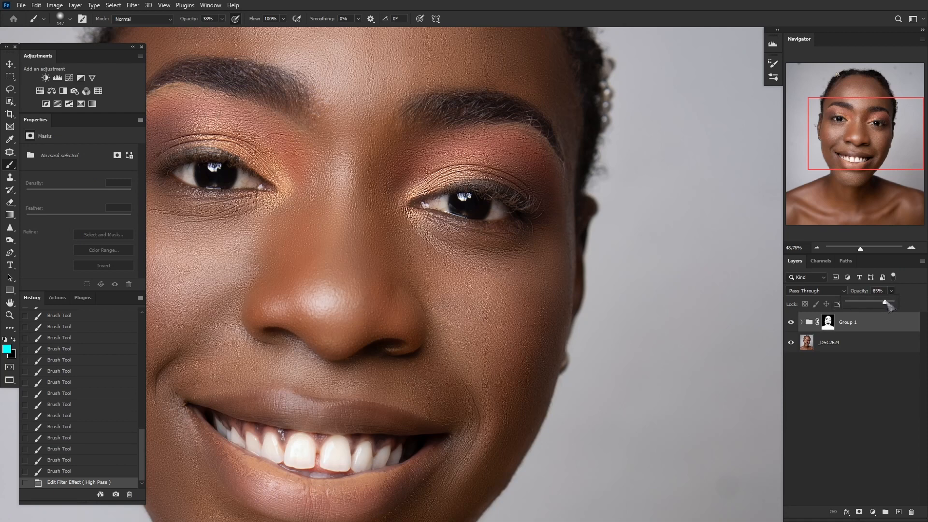
pyautogui.moveTo(888, 303); pyautogui.dragTo(886, 303)
# Compare the portrait with and without the retouching by toggling Group 1's visibility, and examine the skin at different magnifications.
pyautogui.scroll(-7, 508, 222)
pyautogui.scroll(4, 467, 253)
pyautogui.scroll(-4, 540, 283)
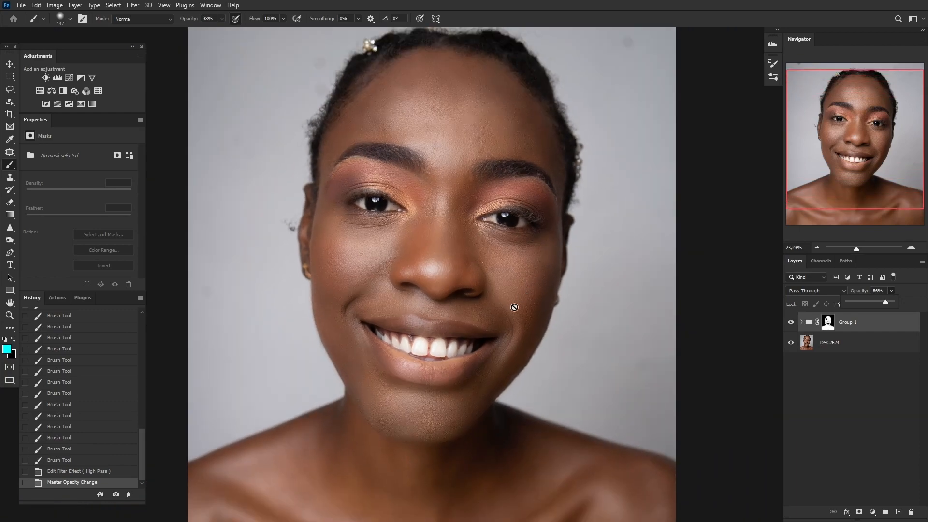
pyautogui.scroll(3, 513, 307)
pyautogui.scroll(-3, 509, 290)
pyautogui.scroll(4, 509, 290)
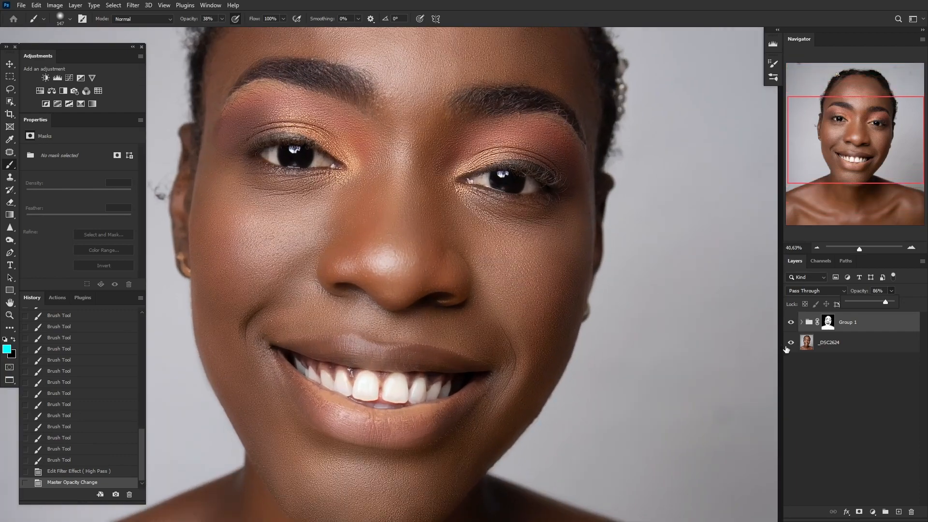
pyautogui.click(791, 323)
pyautogui.click(791, 323)
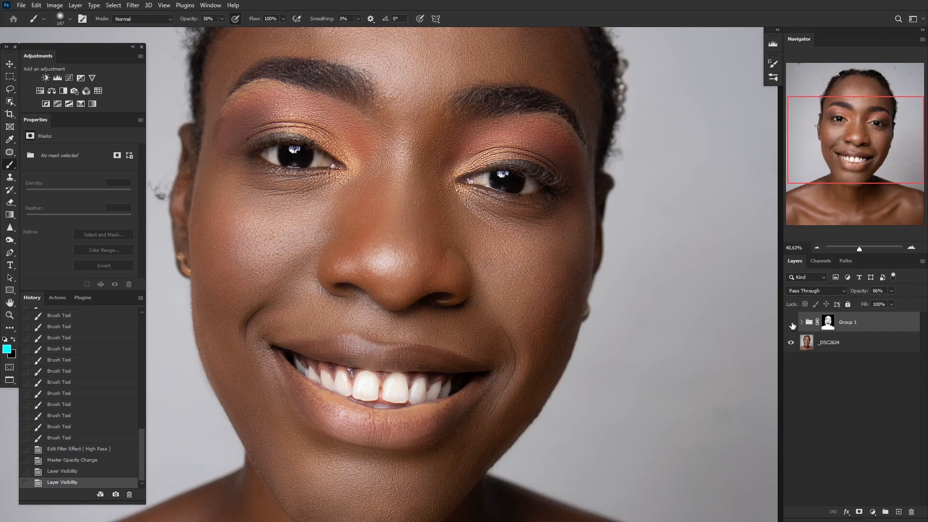
pyautogui.click(791, 323)
pyautogui.click(791, 322)
pyautogui.scroll(2, 434, 253)
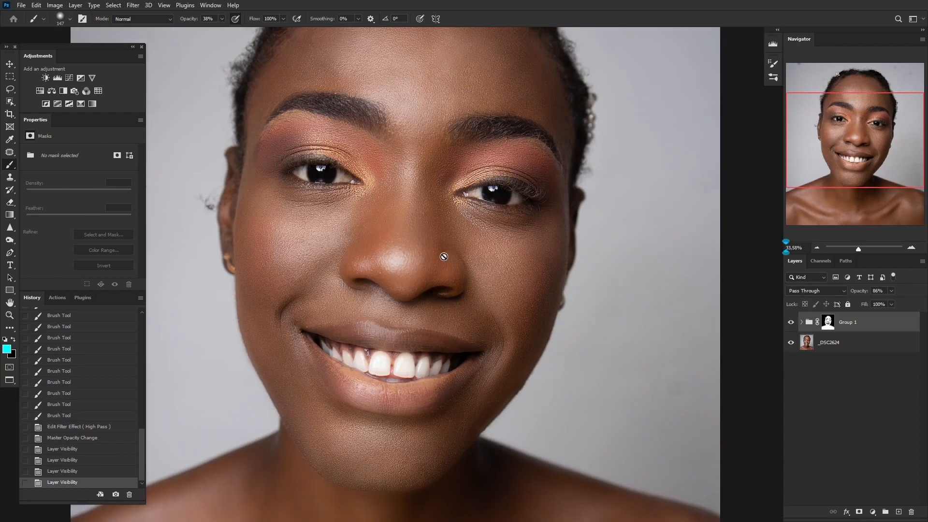